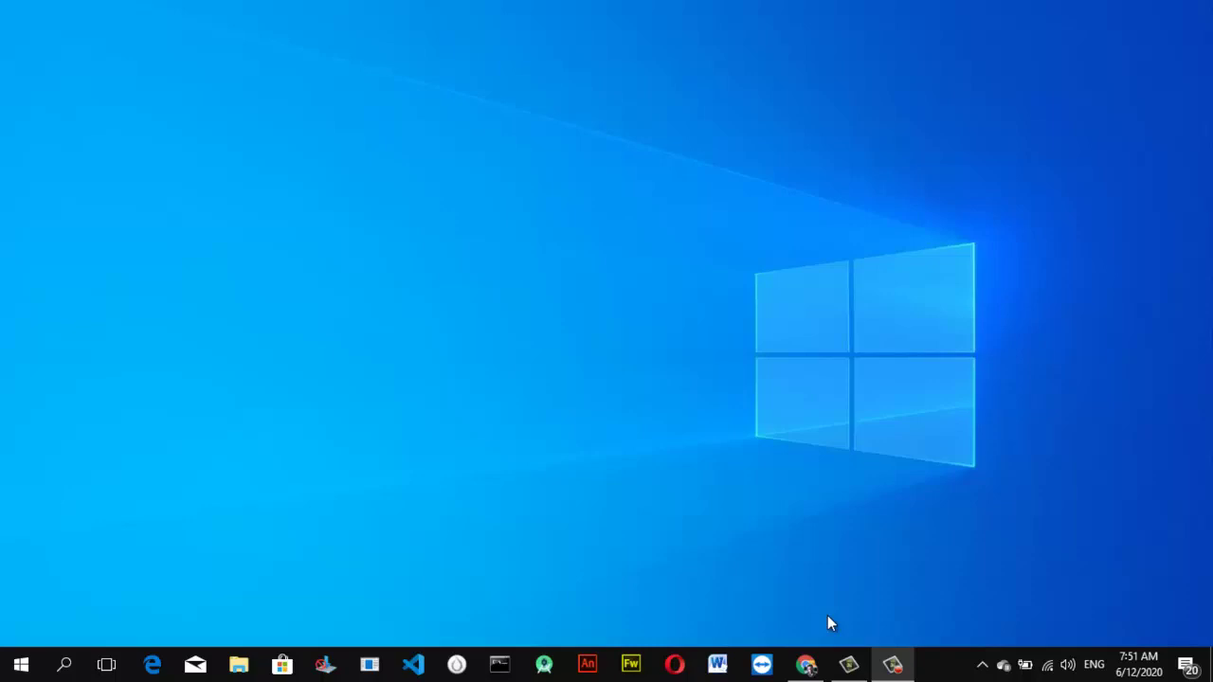
Switch to Chrome and open the Business Manager overview page at business.facebook.com/overview.
left_click(803, 662)
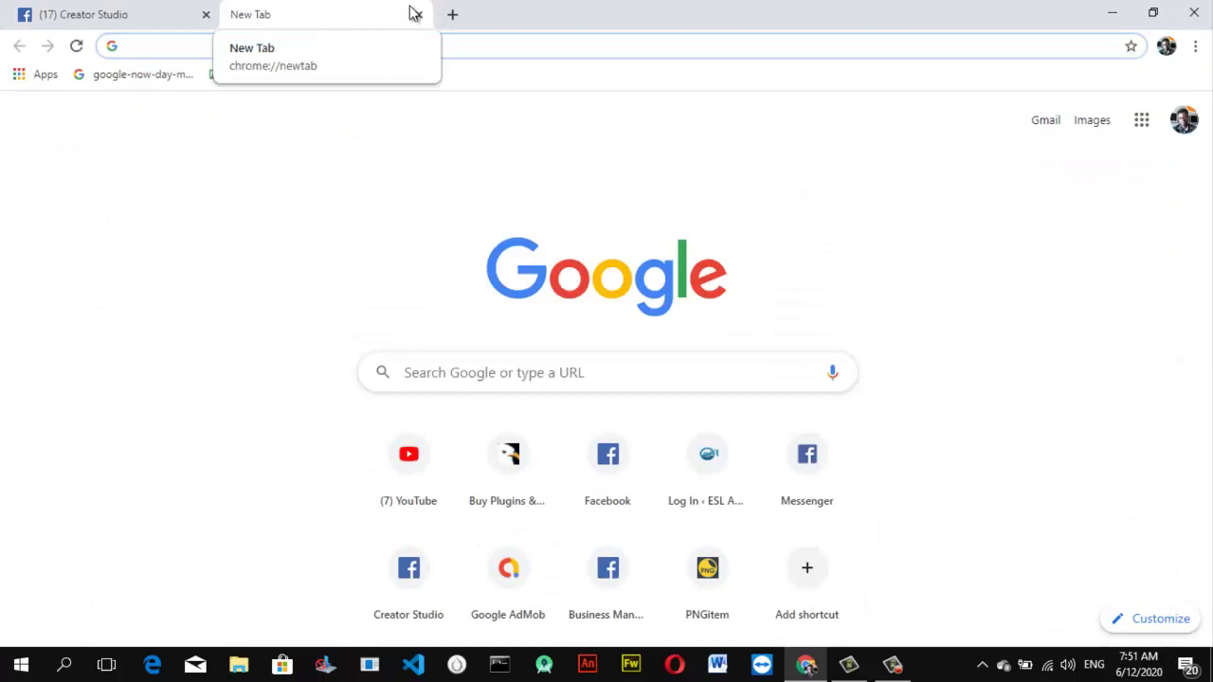
type("b")
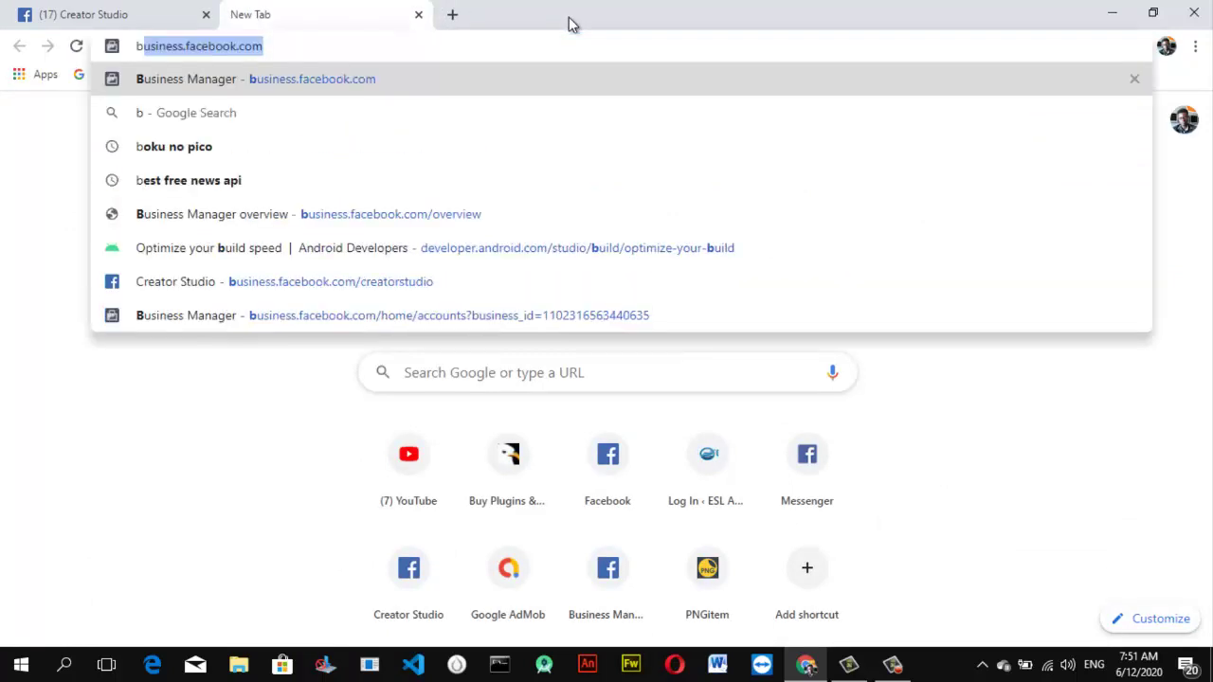
type("usi")
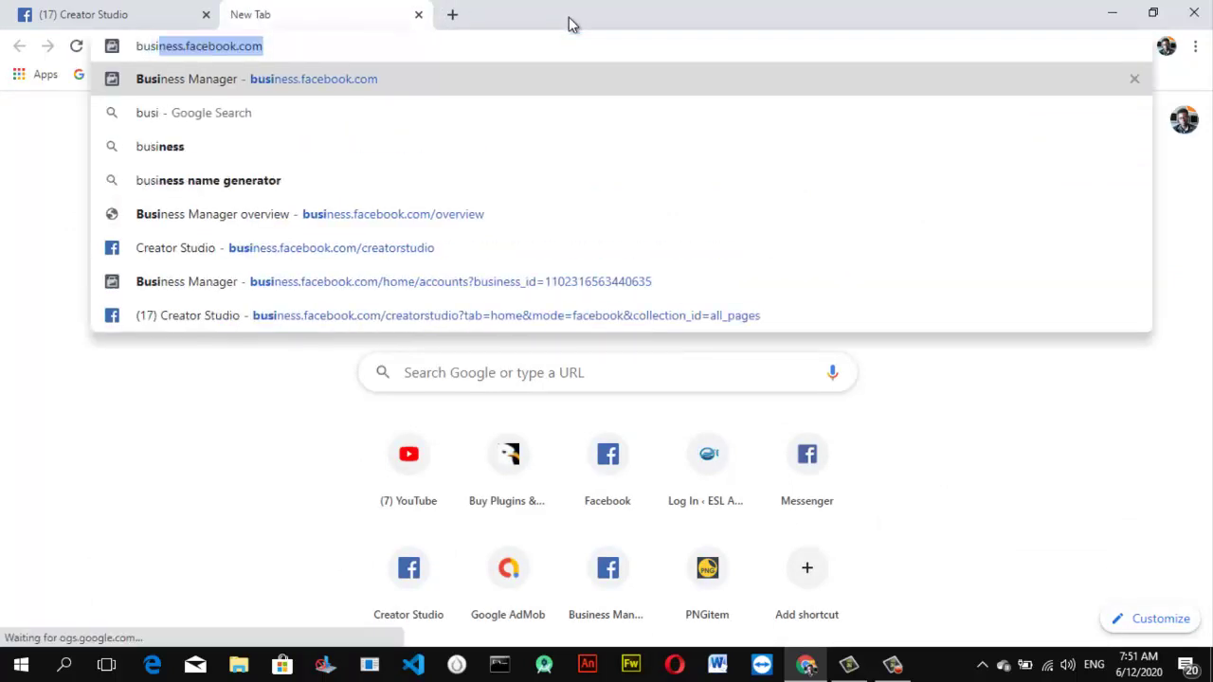
key("Right")
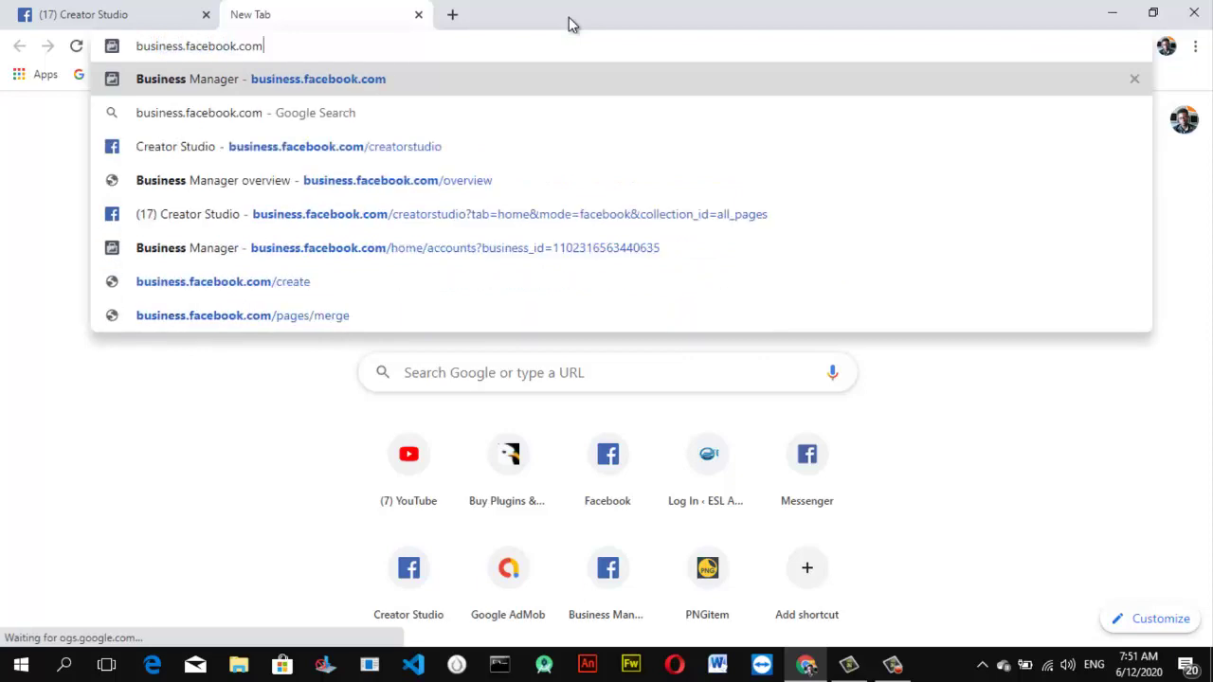
type("/")
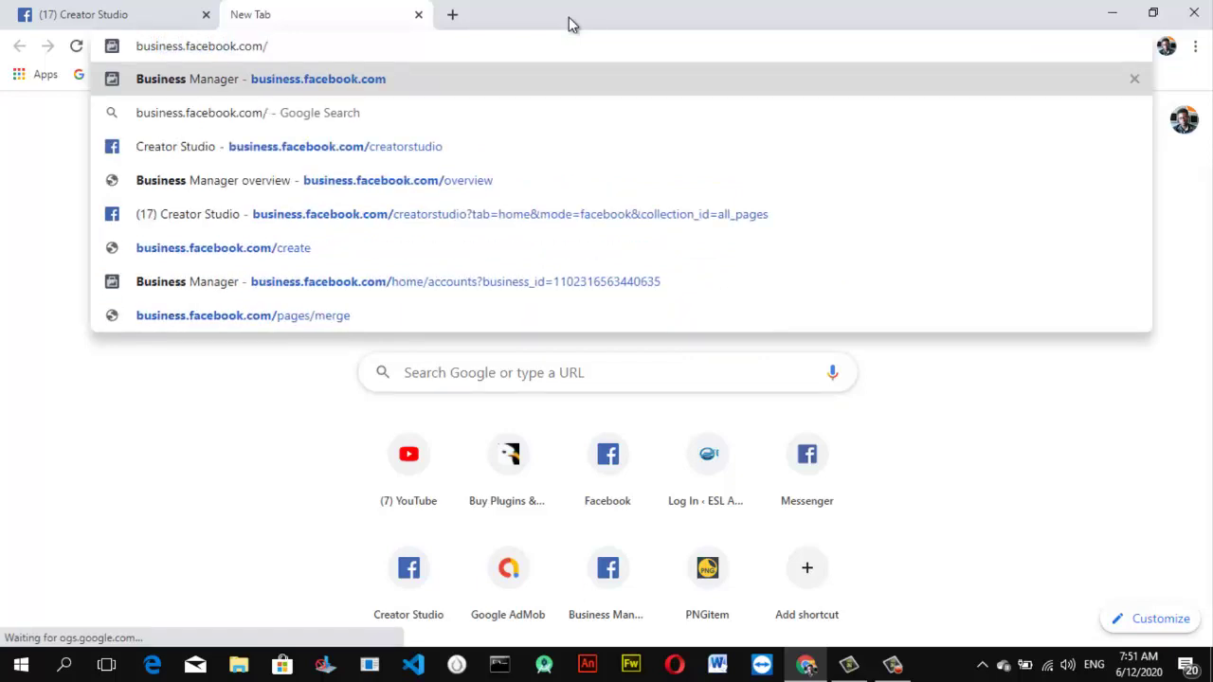
type("o")
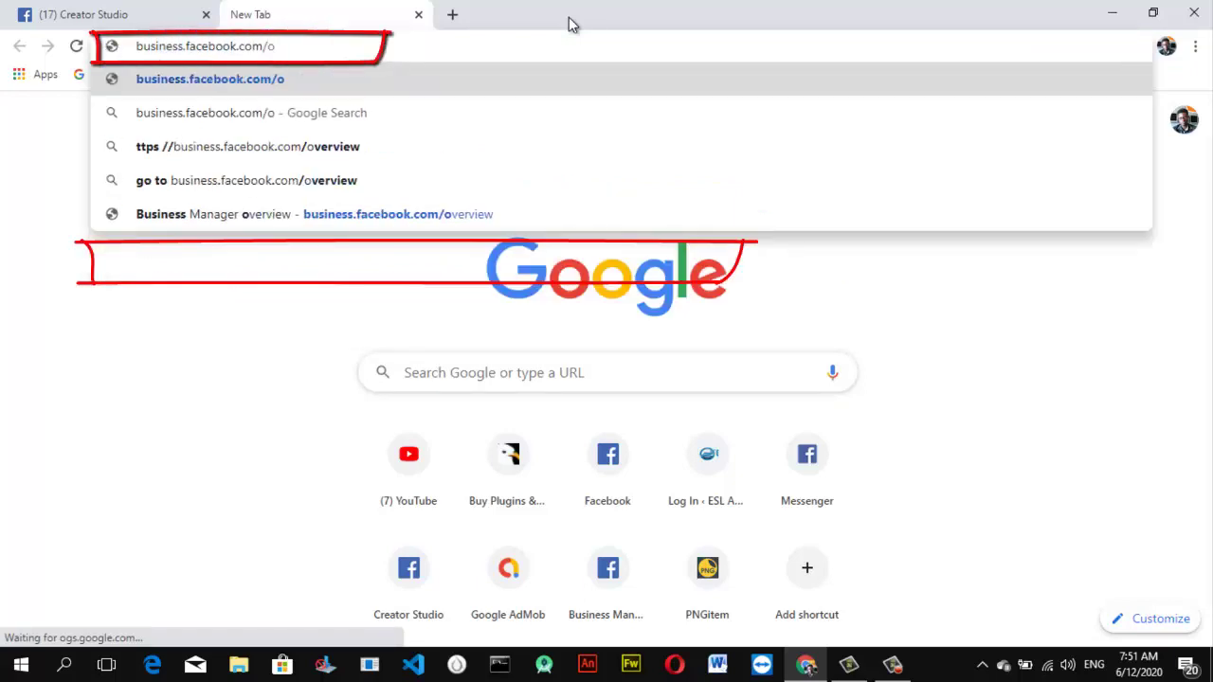
type("ver")
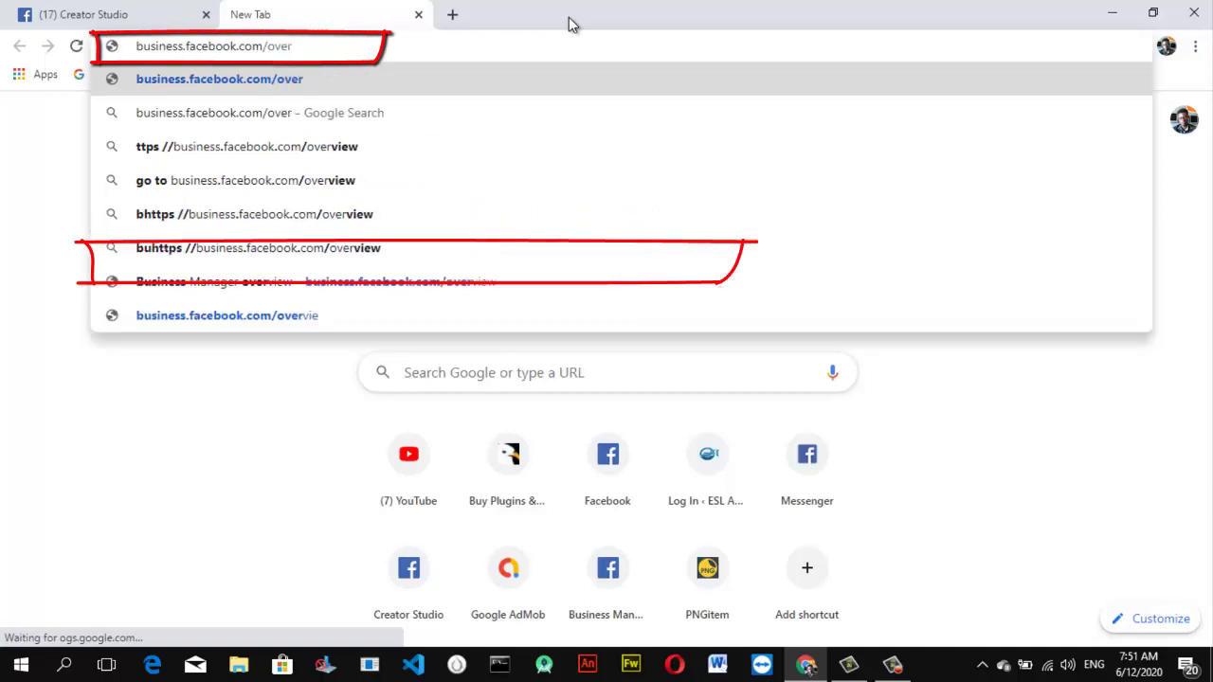
type("view")
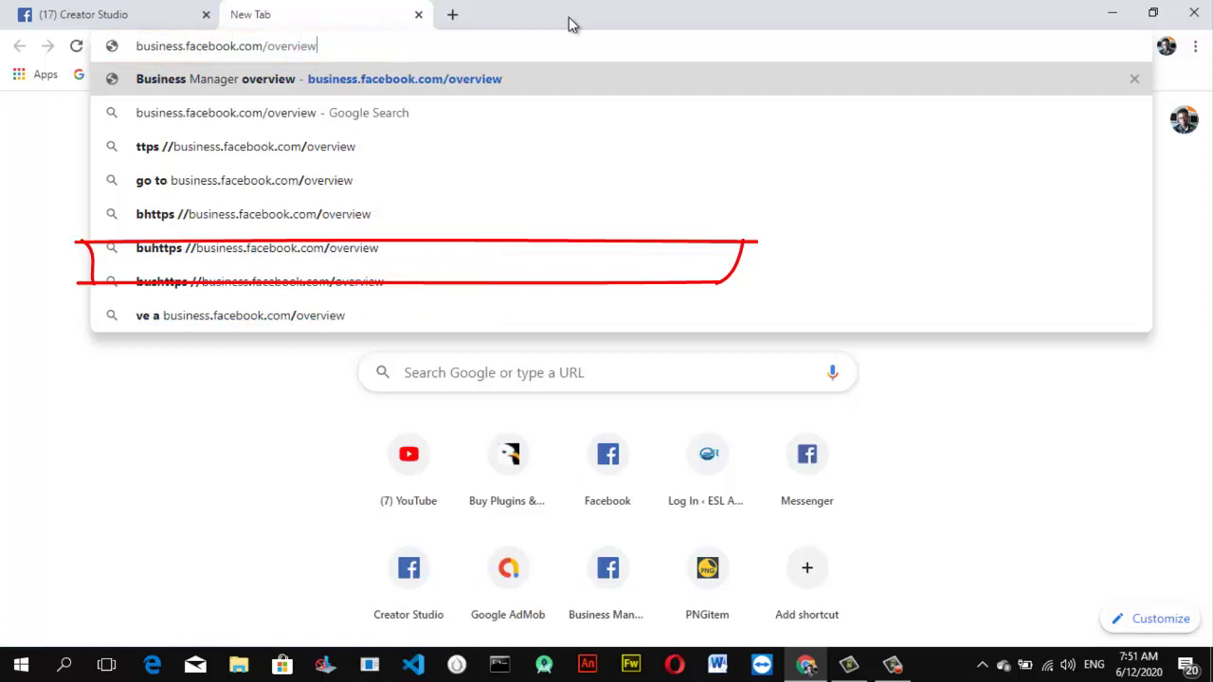
key("Return")
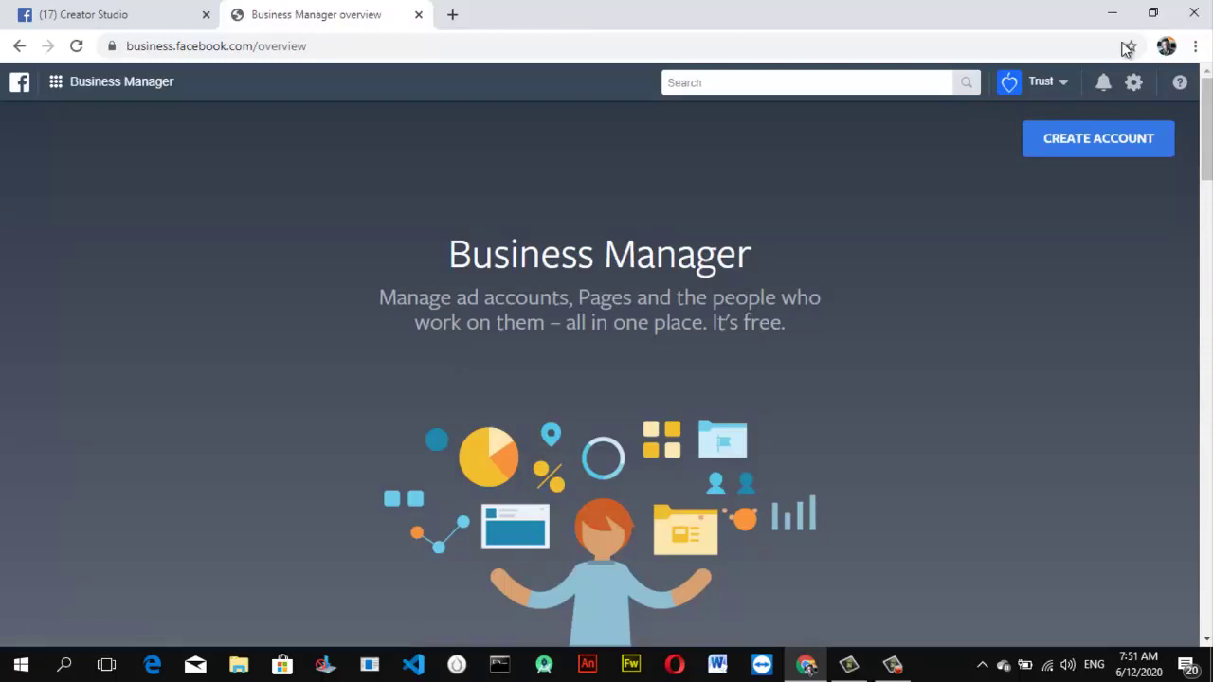
Open the ad account's payment settings and start adding money to its prepaid balance.
left_click(1136, 95)
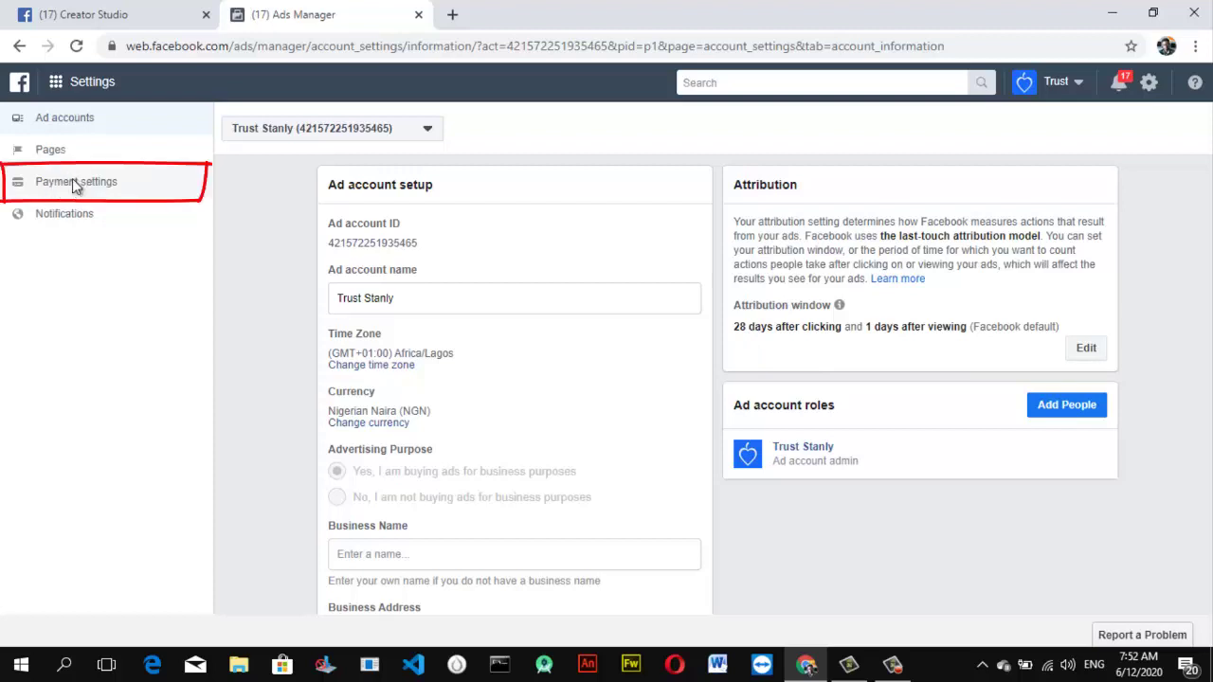
left_click(74, 187)
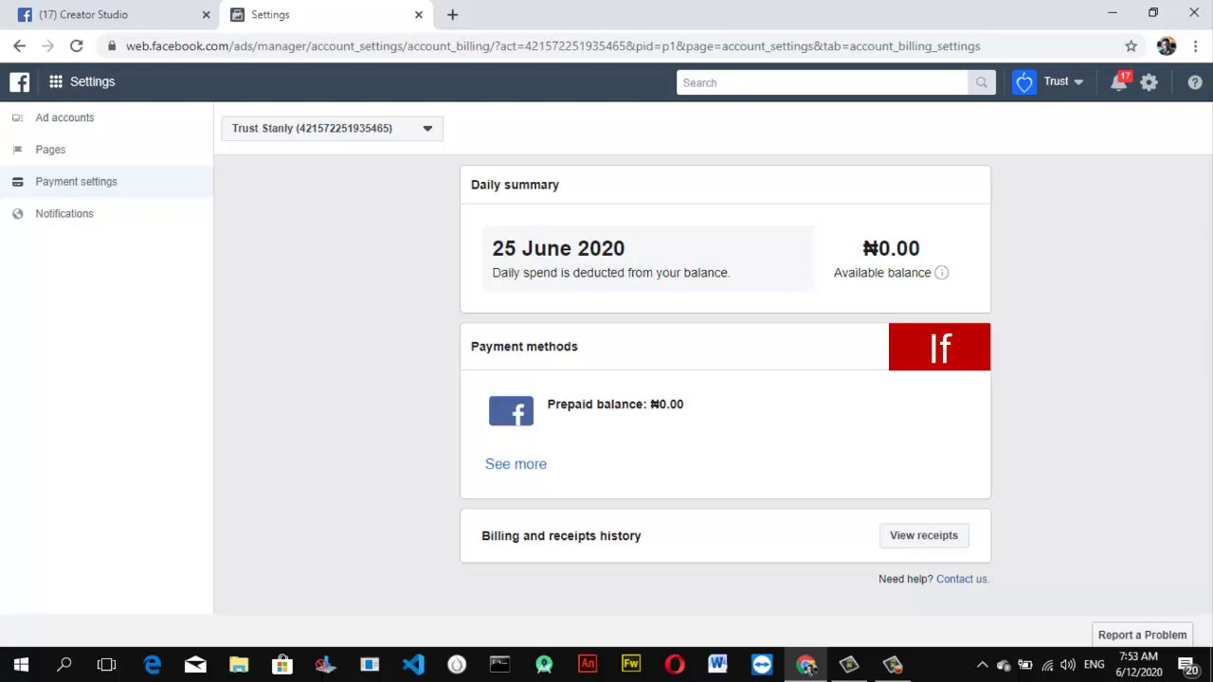
left_click(945, 344)
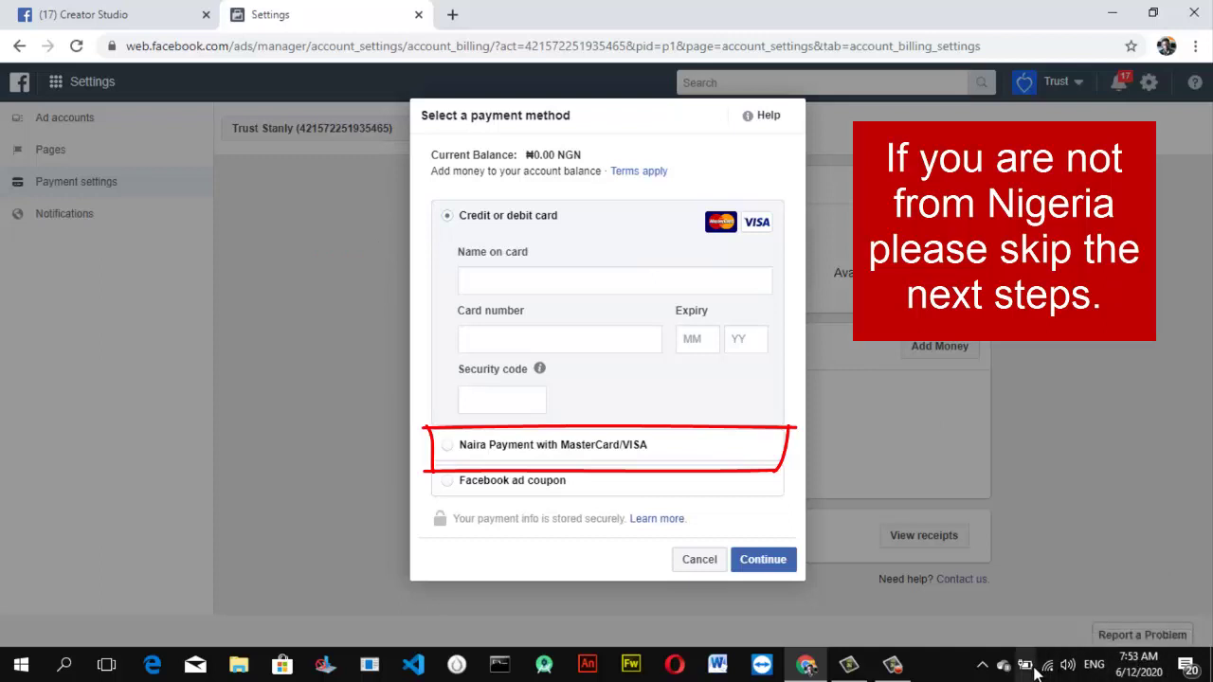
Choose Naira Payment with MasterCard/VISA for a ₦2000.00 top-up and proceed to the PayU payment page.
mouse_move(890, 675)
left_click(549, 445)
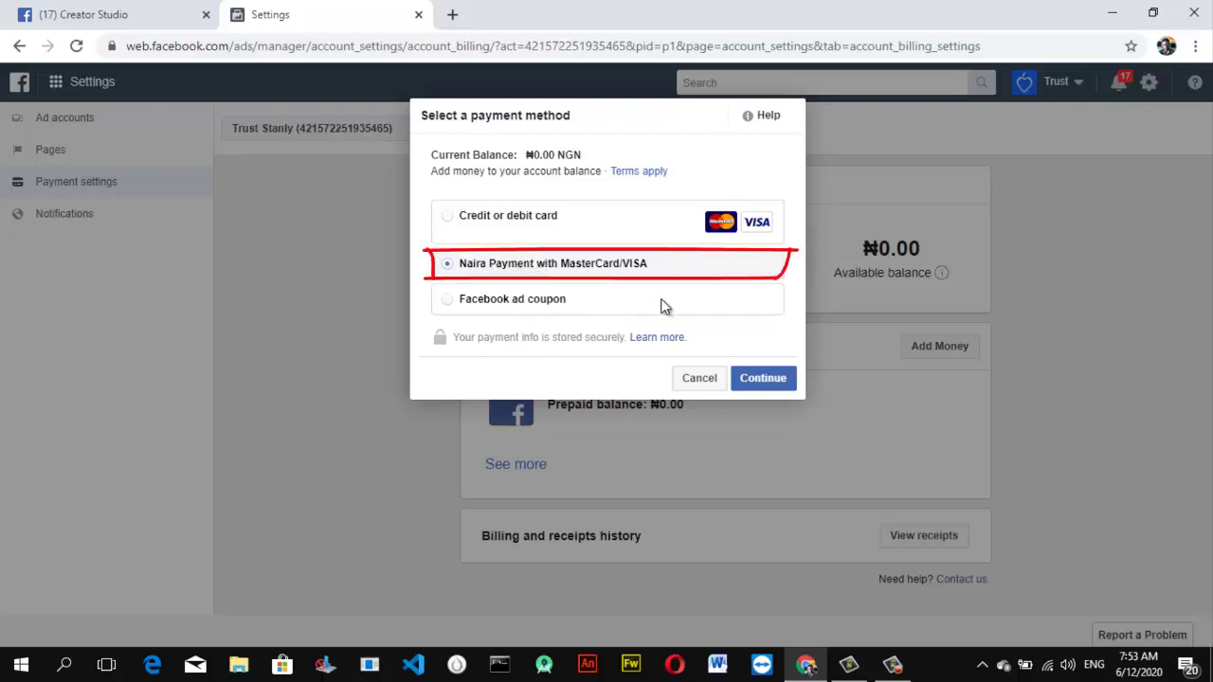
left_click(749, 378)
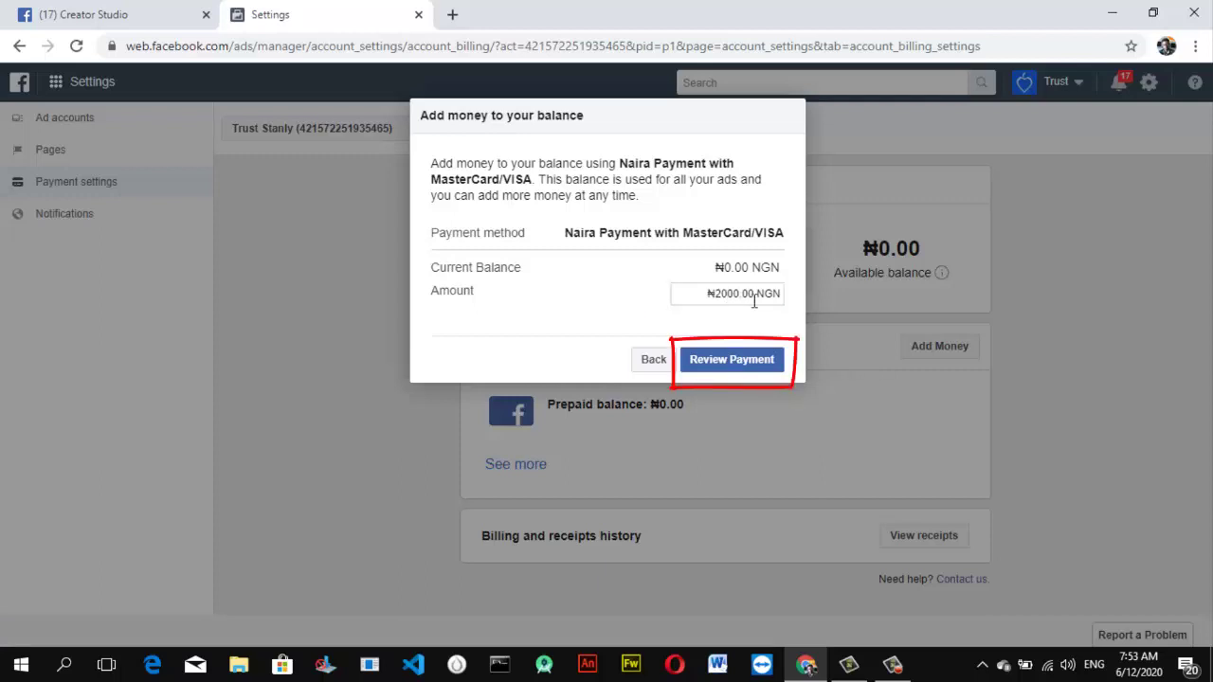
left_click(710, 362)
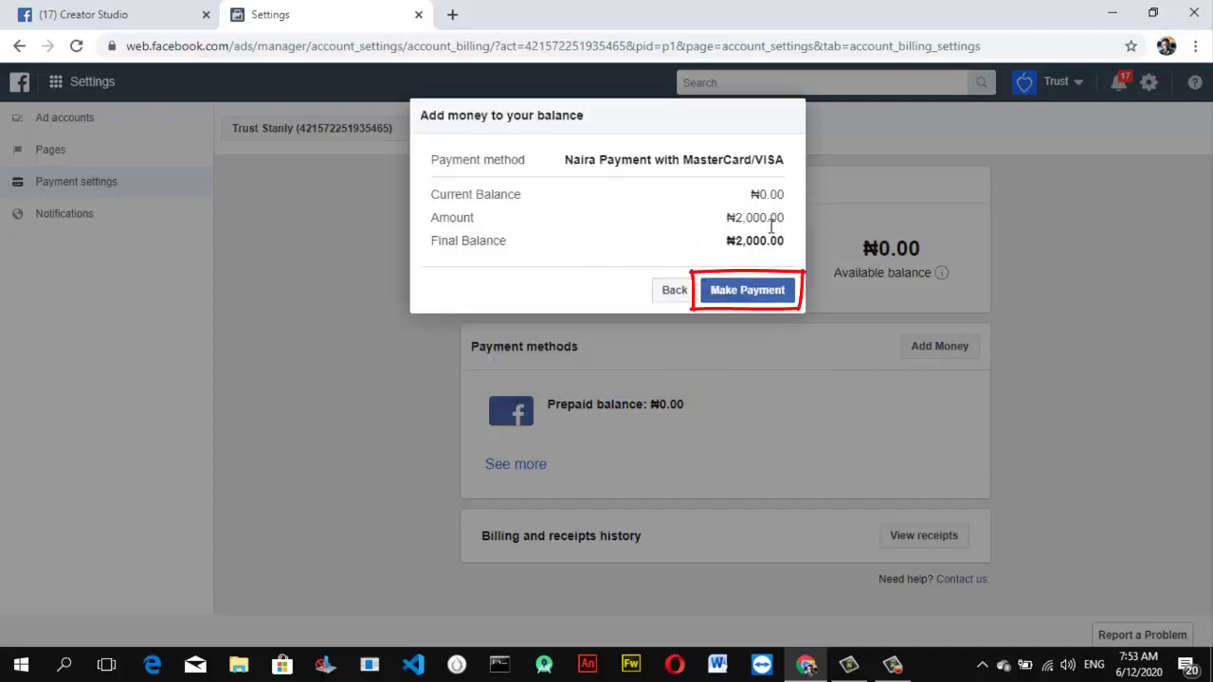
left_click(749, 290)
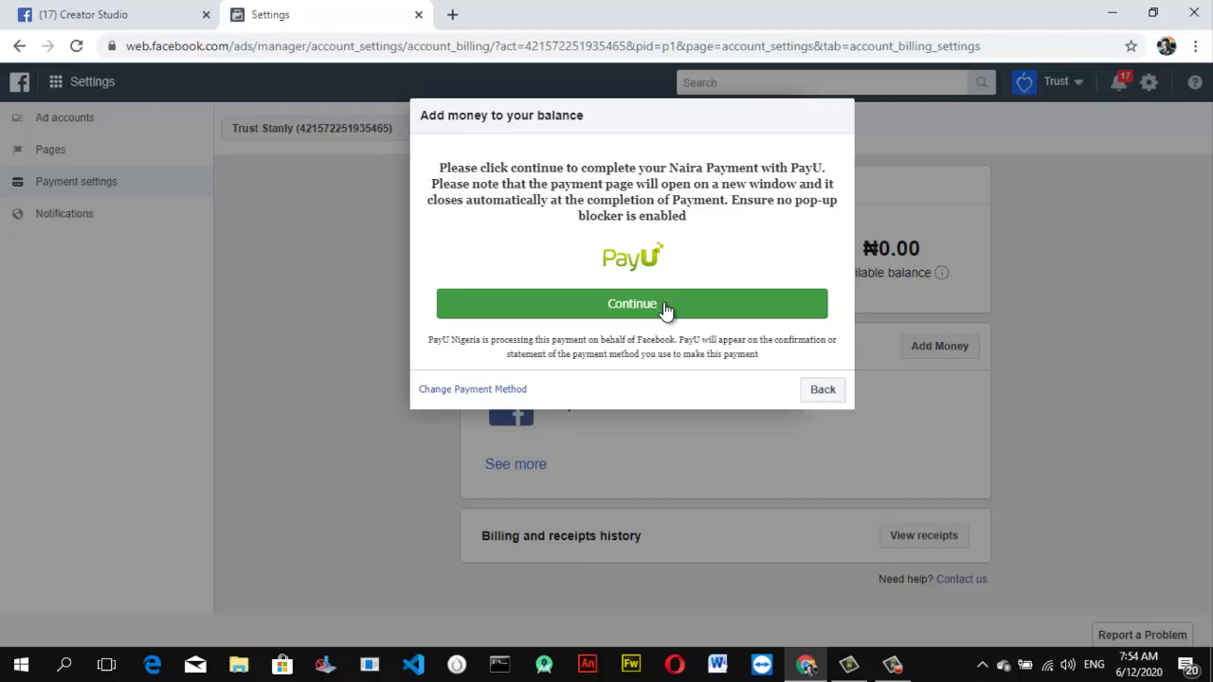
left_click(664, 306)
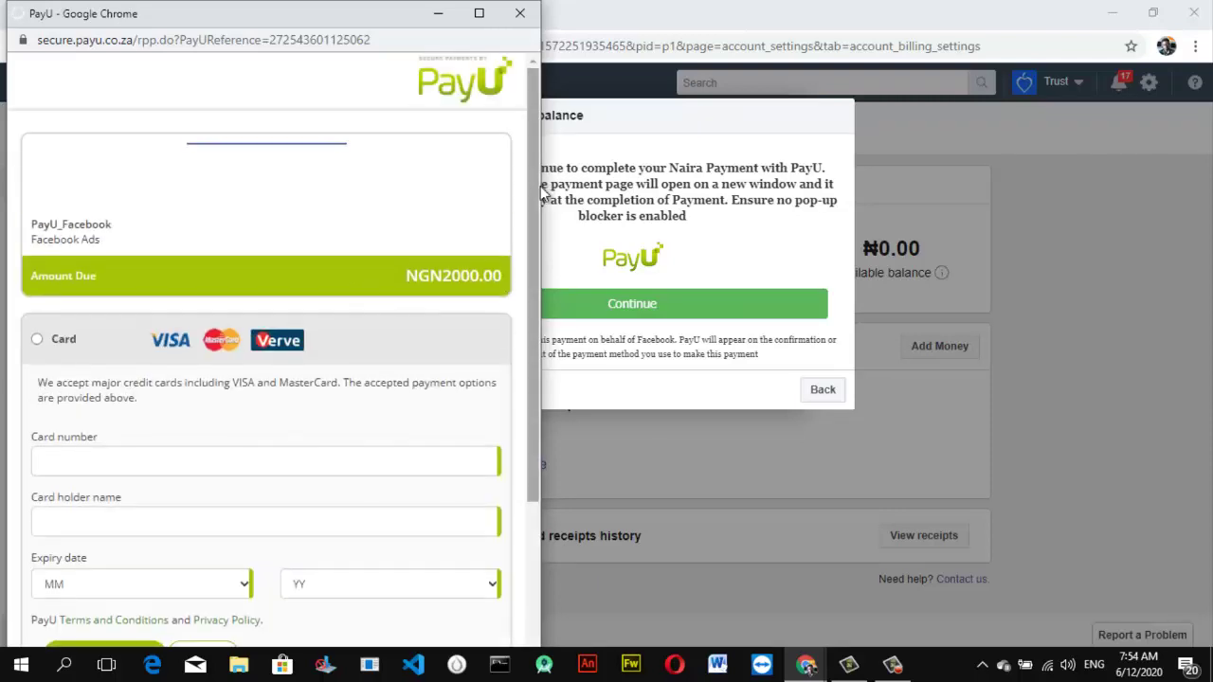
Enter the card number and the cardholder's name in the PayU payment form.
left_click_drag(528, 212, 505, 303)
left_click(323, 302)
left_click(196, 364)
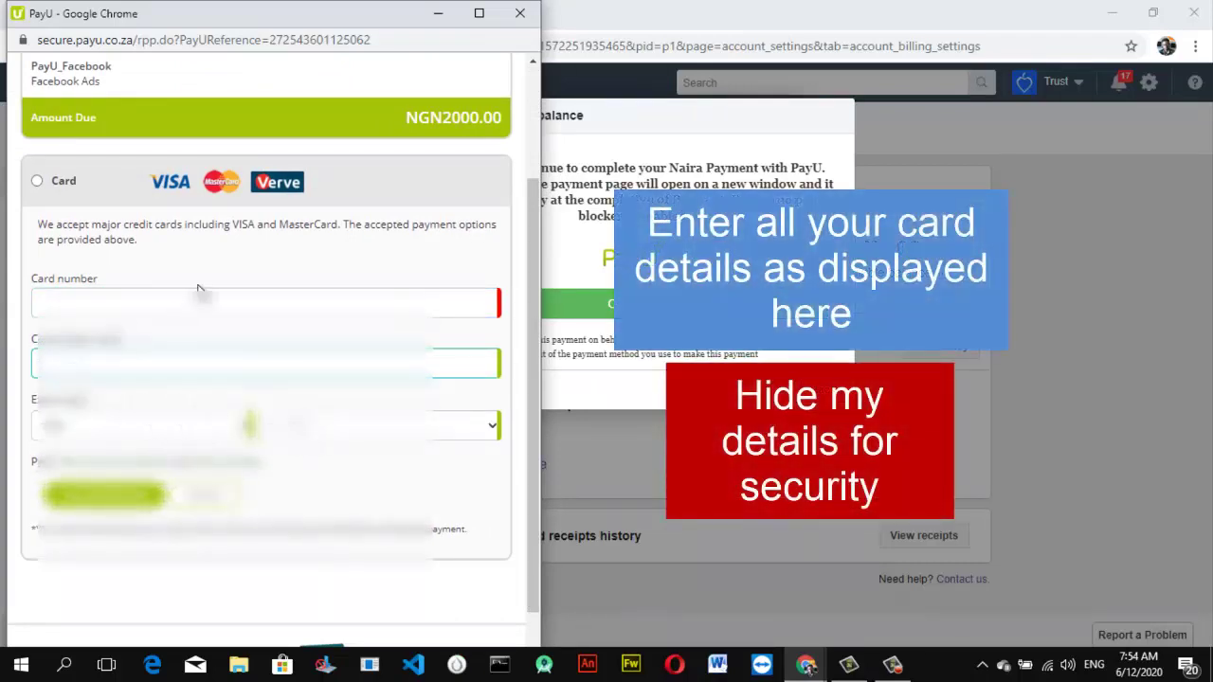
left_click(147, 289)
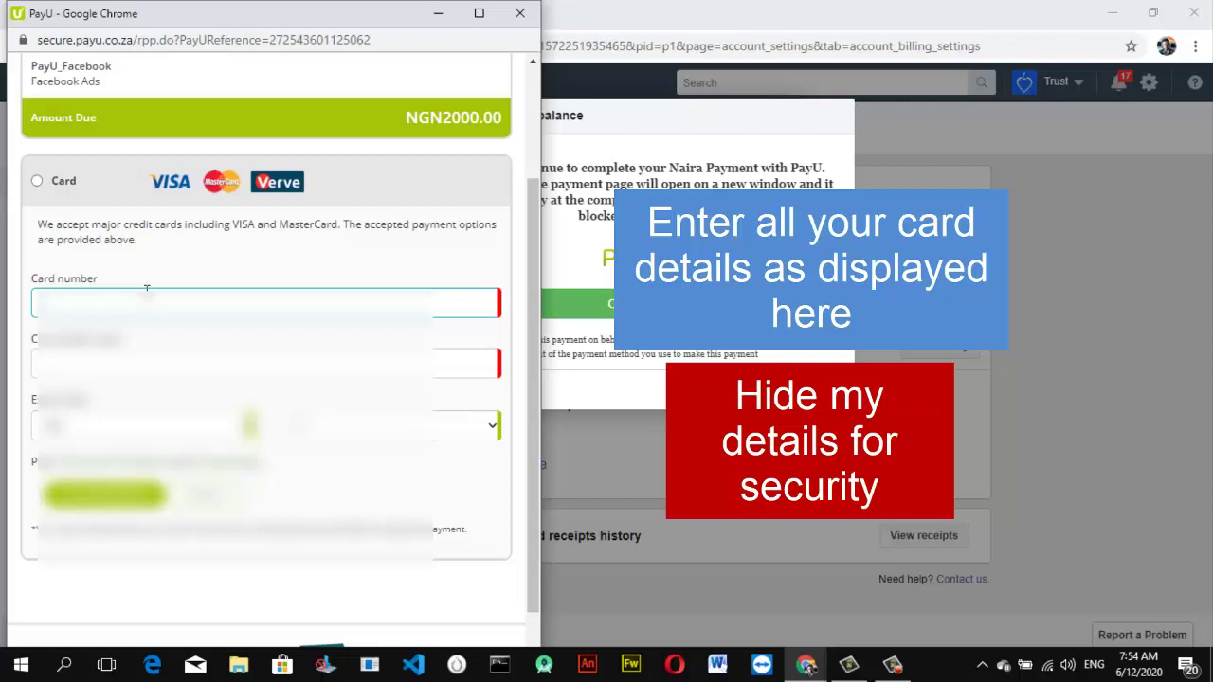
key("ctrl+v")
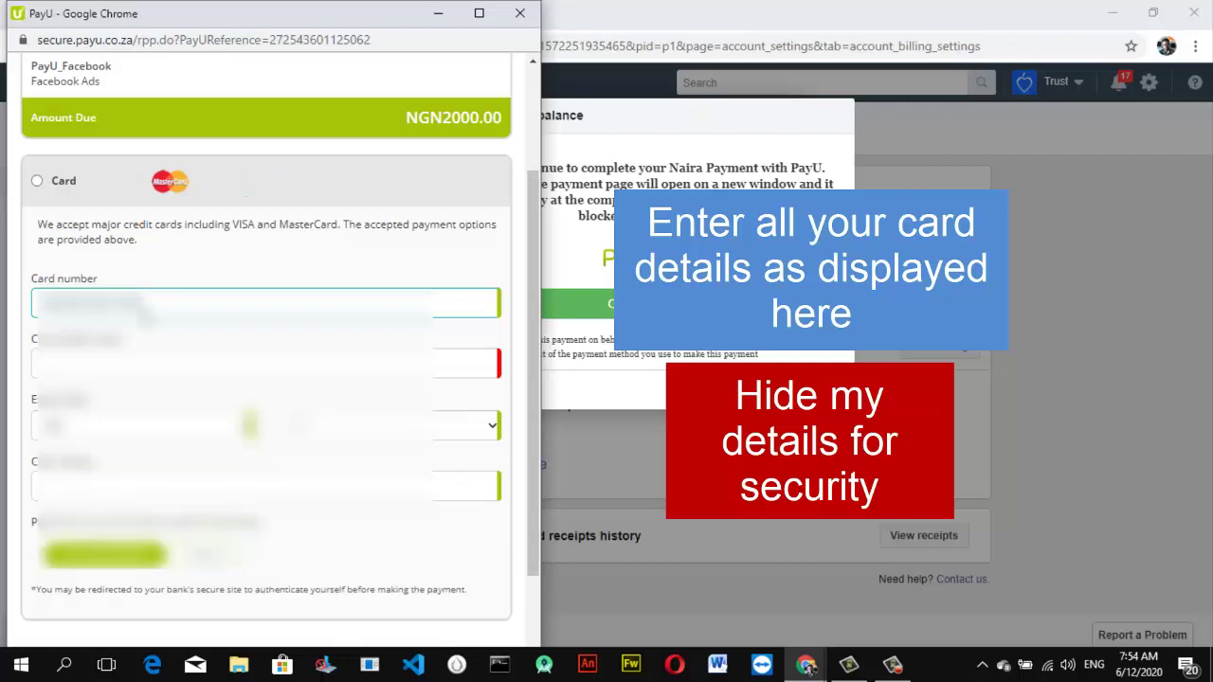
left_click(144, 358)
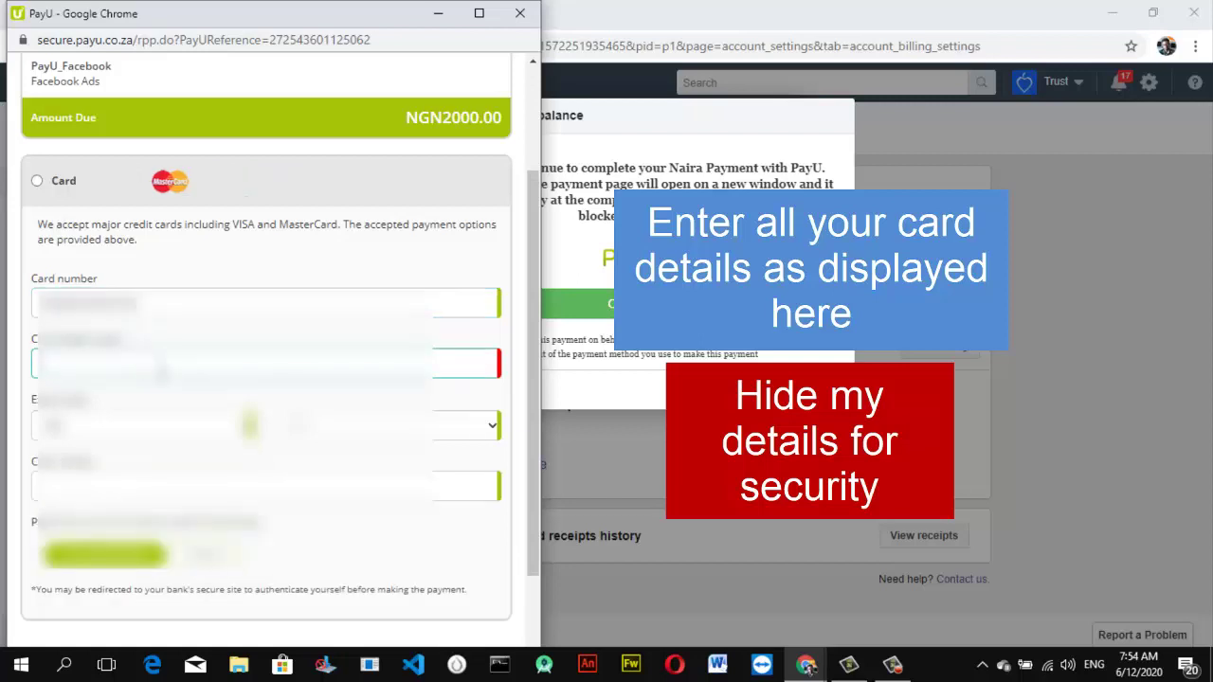
type("Andrew")
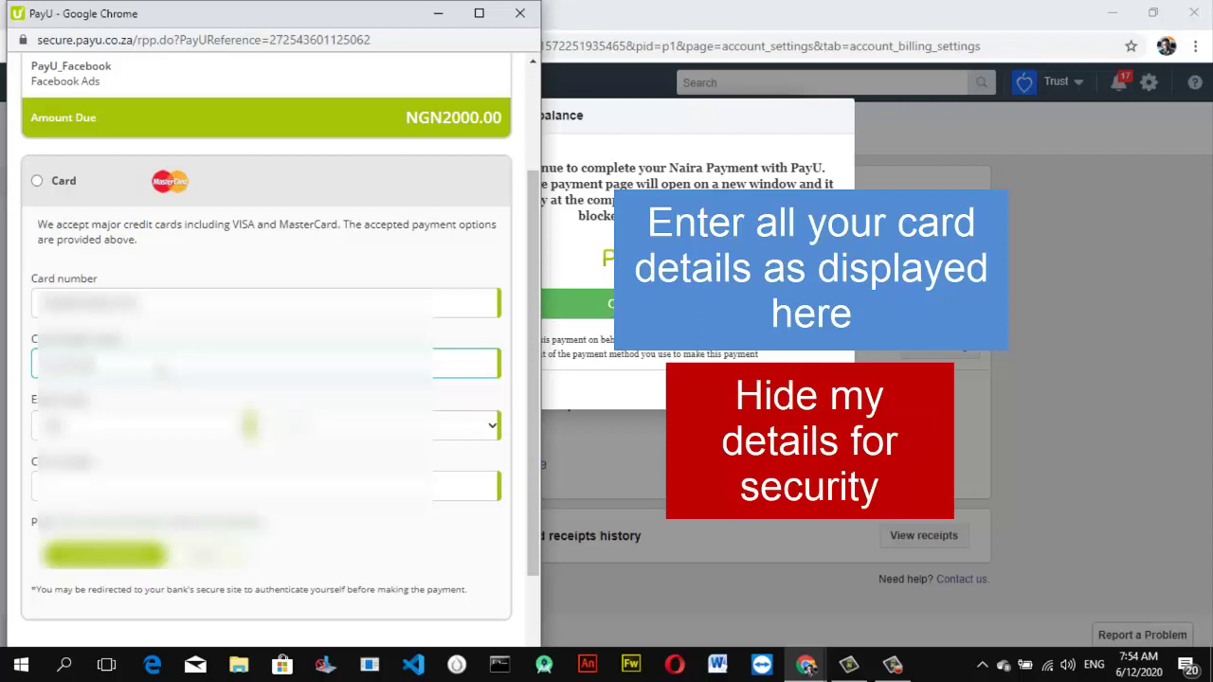
Fill in the card's expiry date and security code, and try to pay NGN2000.00 without saving the card in the browser.
left_click(167, 426)
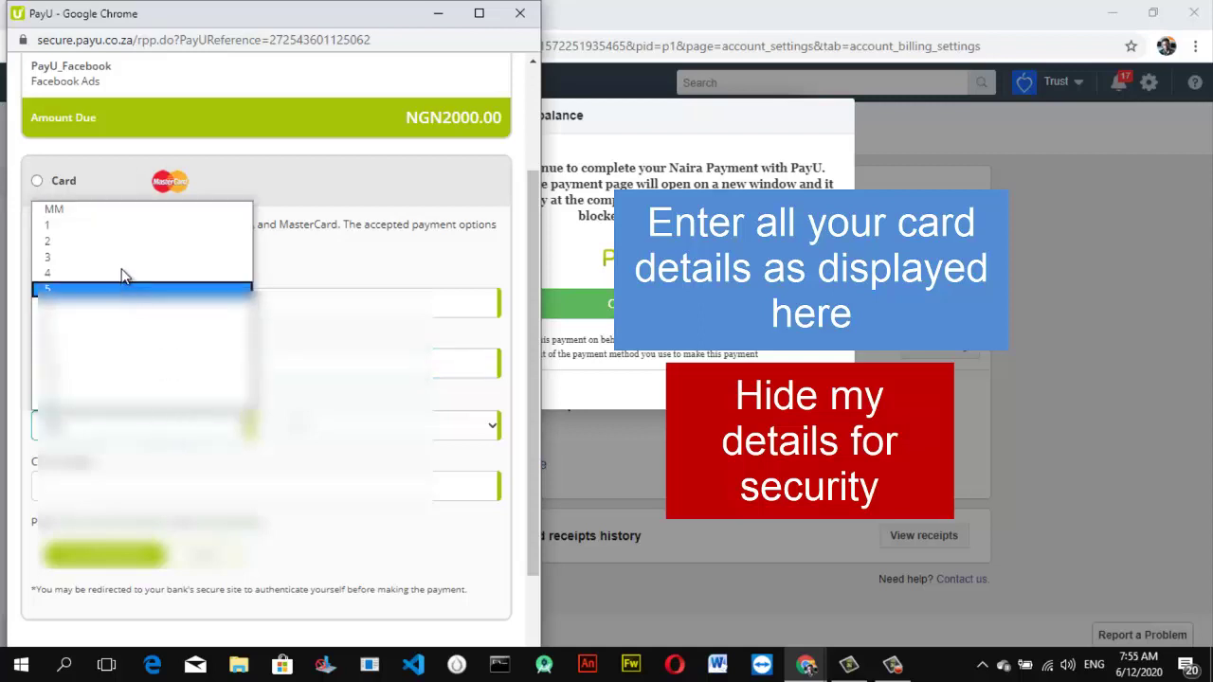
left_click(123, 271)
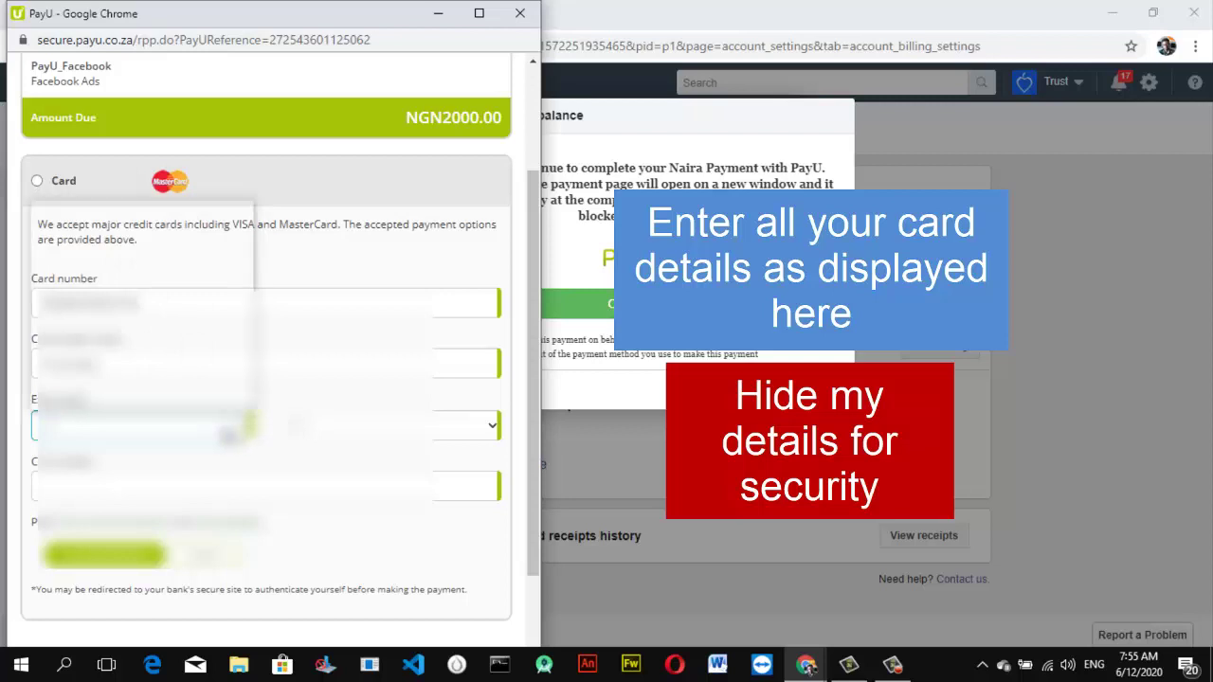
left_click(301, 428)
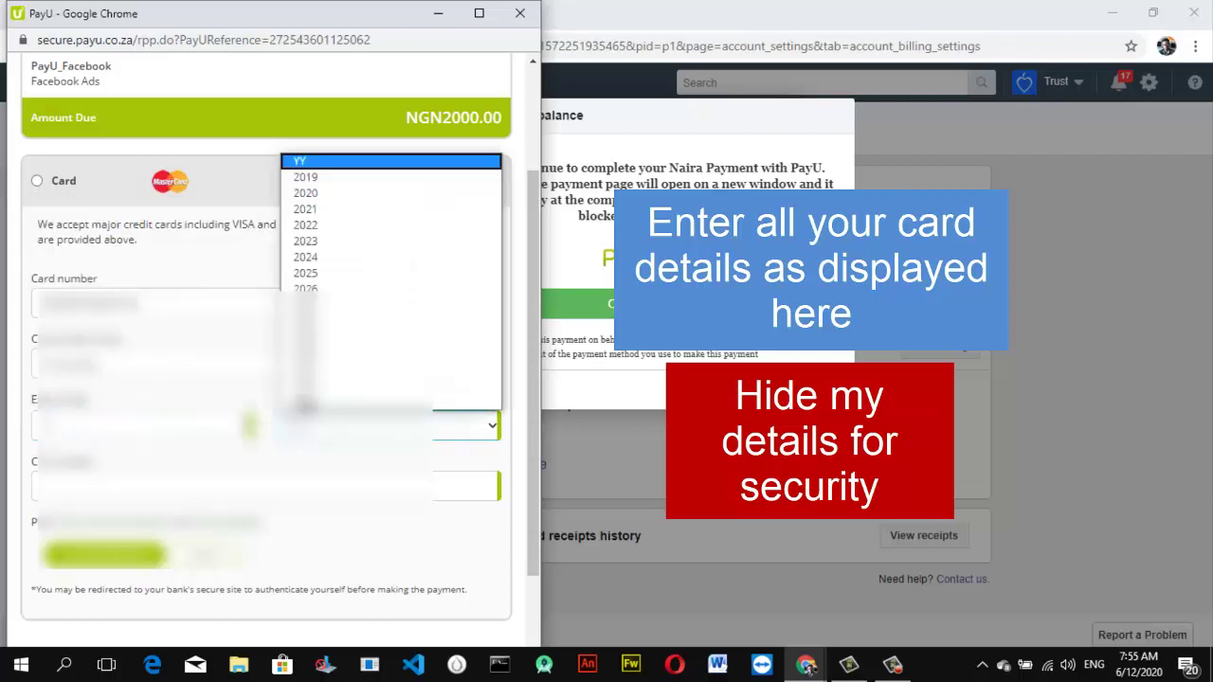
left_click(313, 194)
left_click(140, 561)
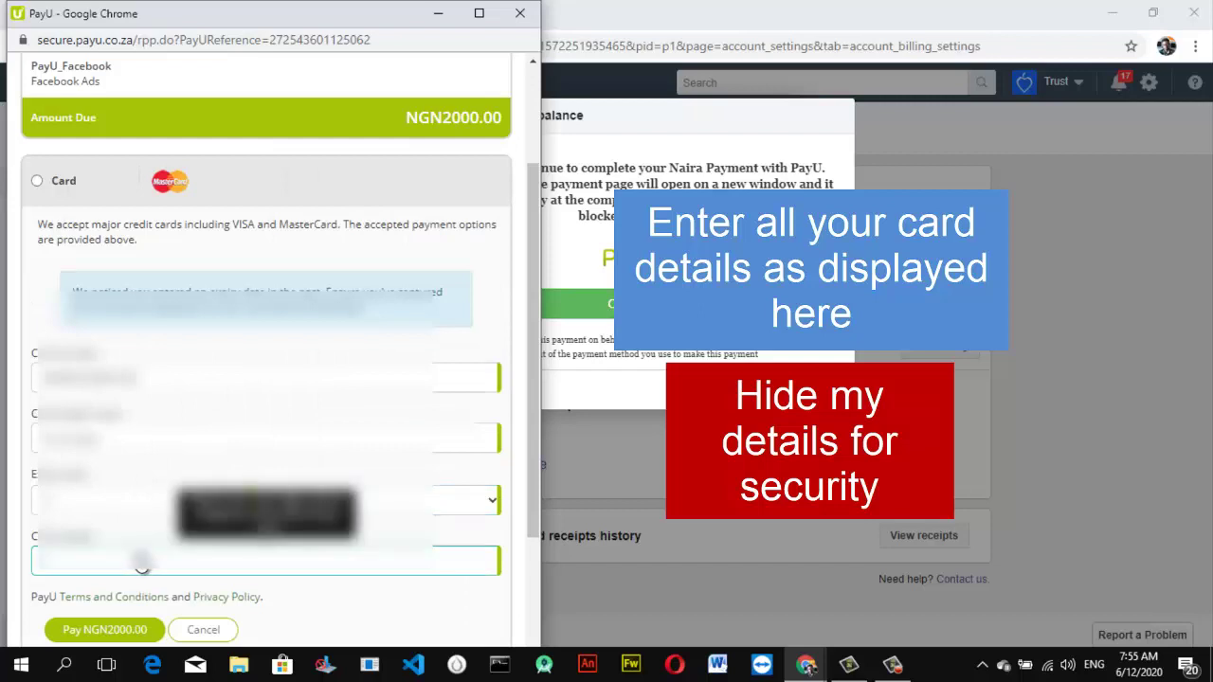
type("1")
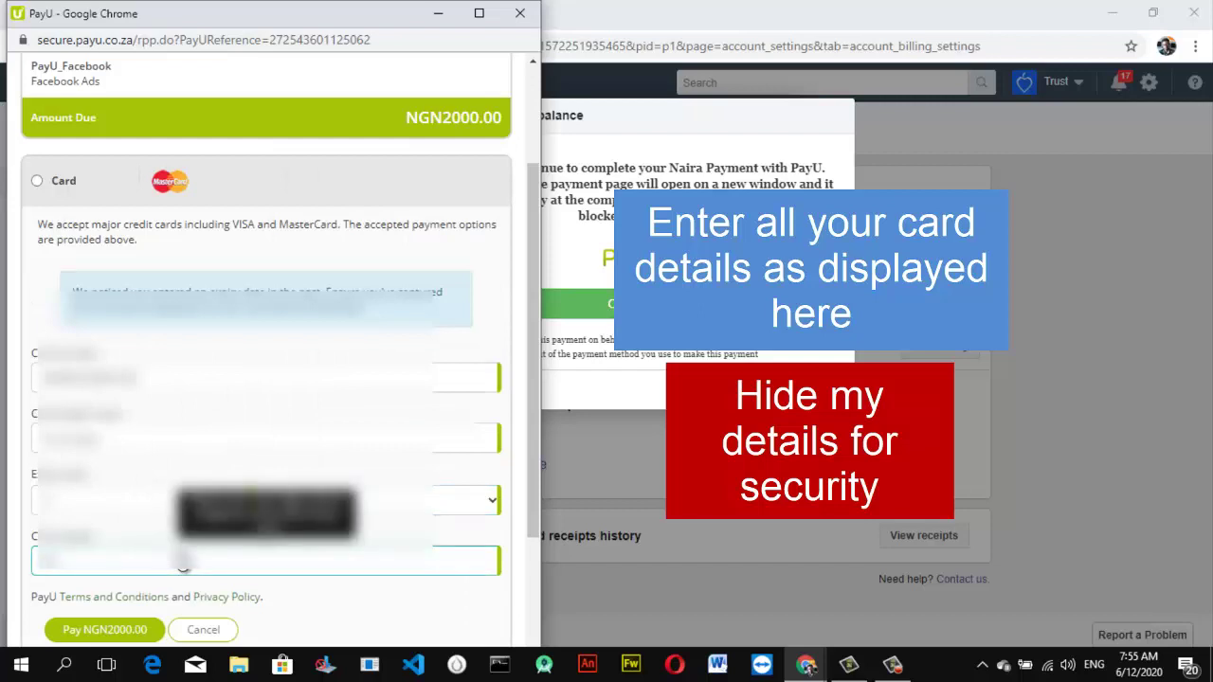
type("1")
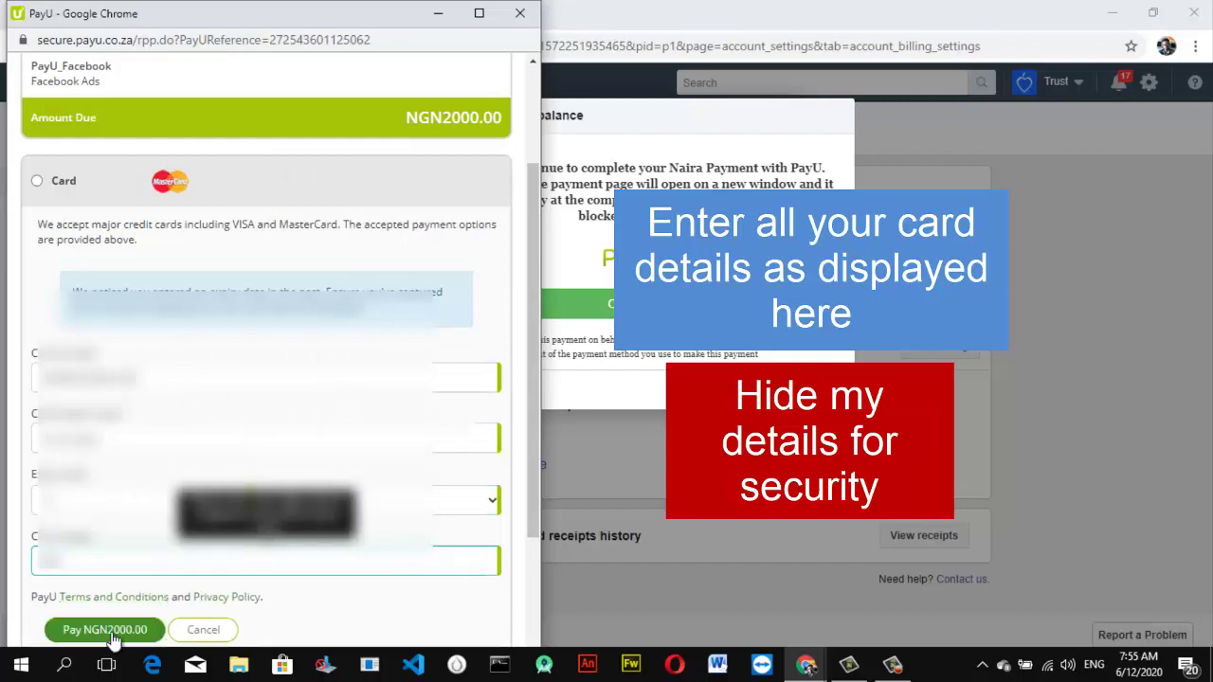
left_click(110, 635)
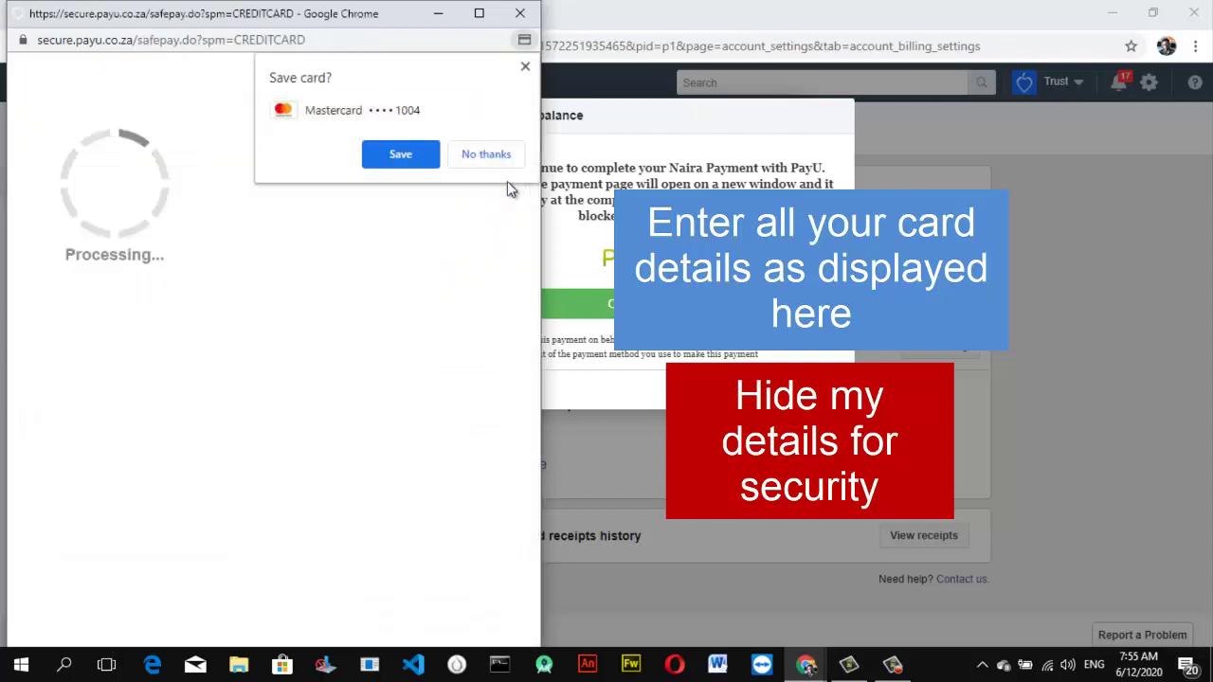
left_click(503, 163)
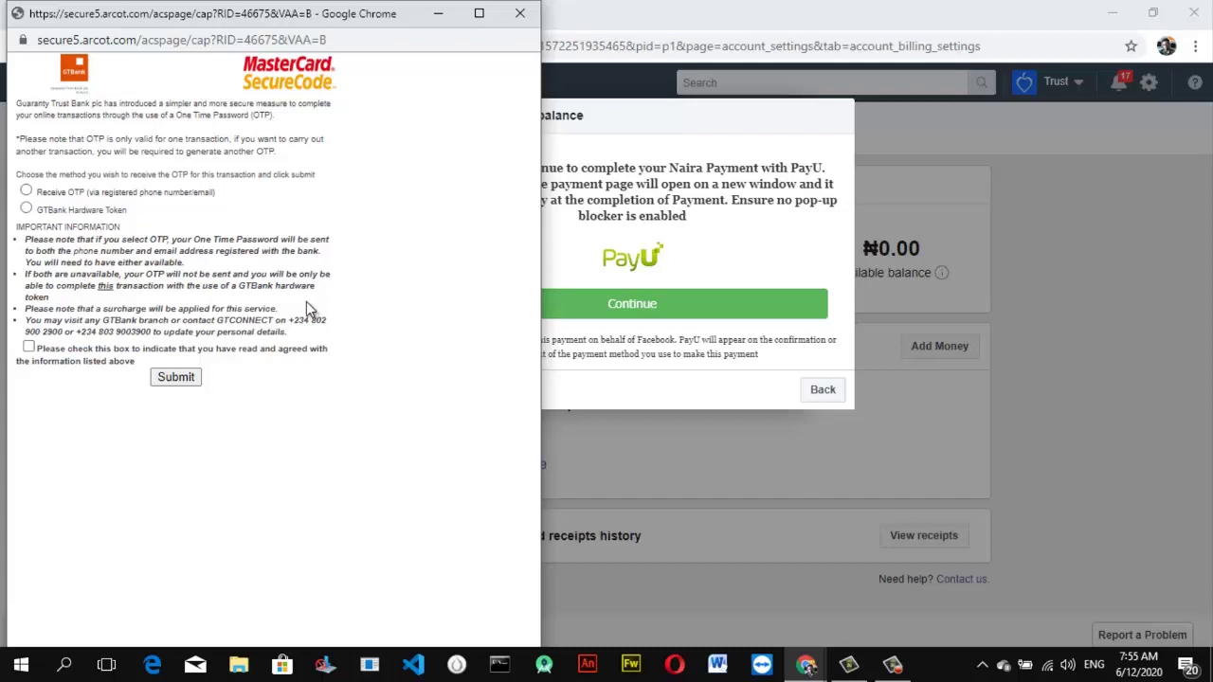
Request the one-time password via registered phone number/email, agreeing to the bank's listed information.
left_click(27, 192)
left_click(28, 347)
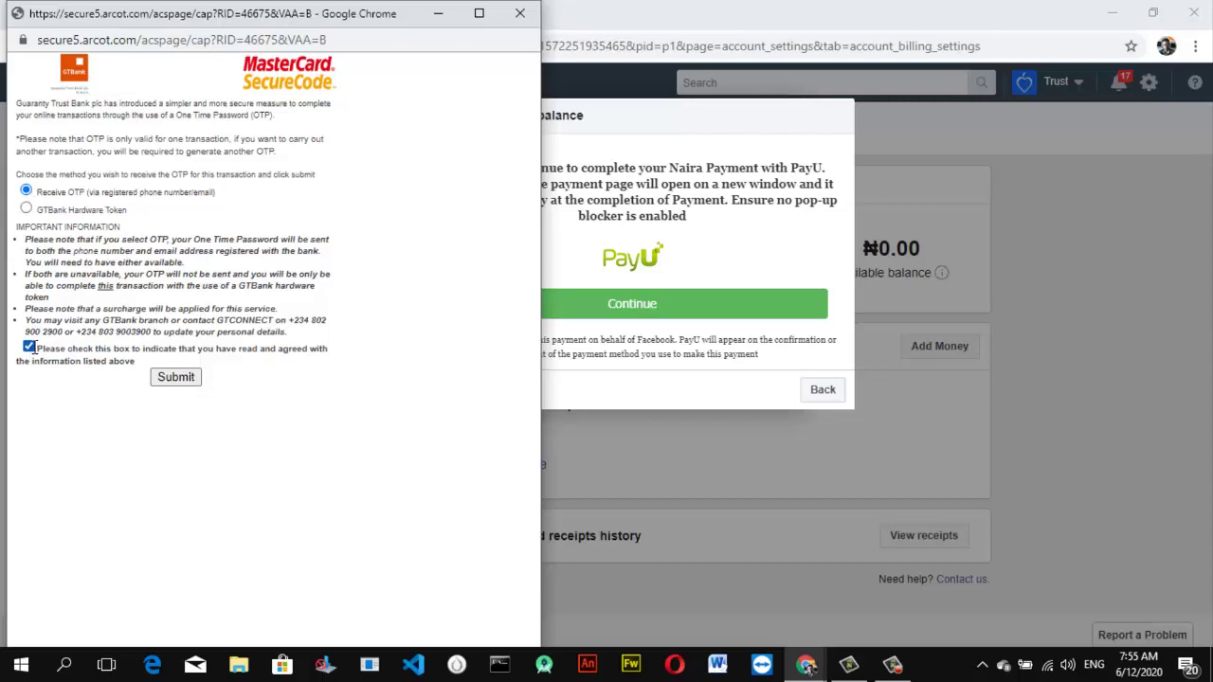
left_click(191, 378)
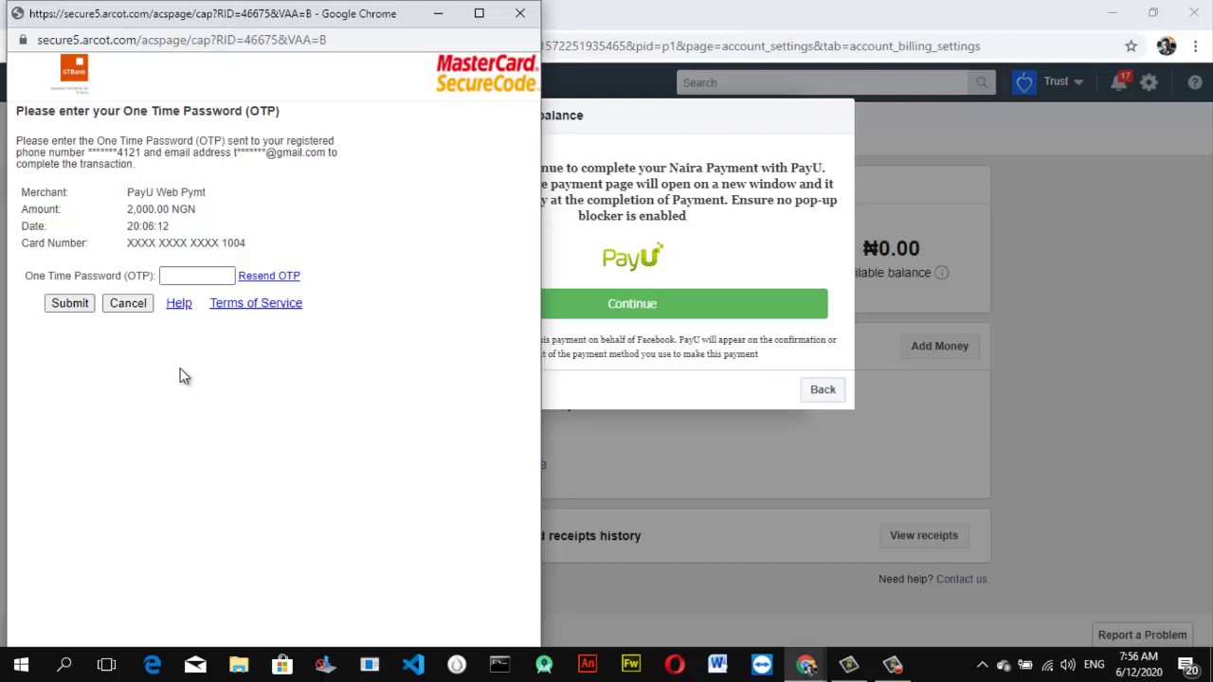
Enter and submit the one-time password for the payment, and decline saving it in the browser.
left_click(172, 280)
type("••••••")
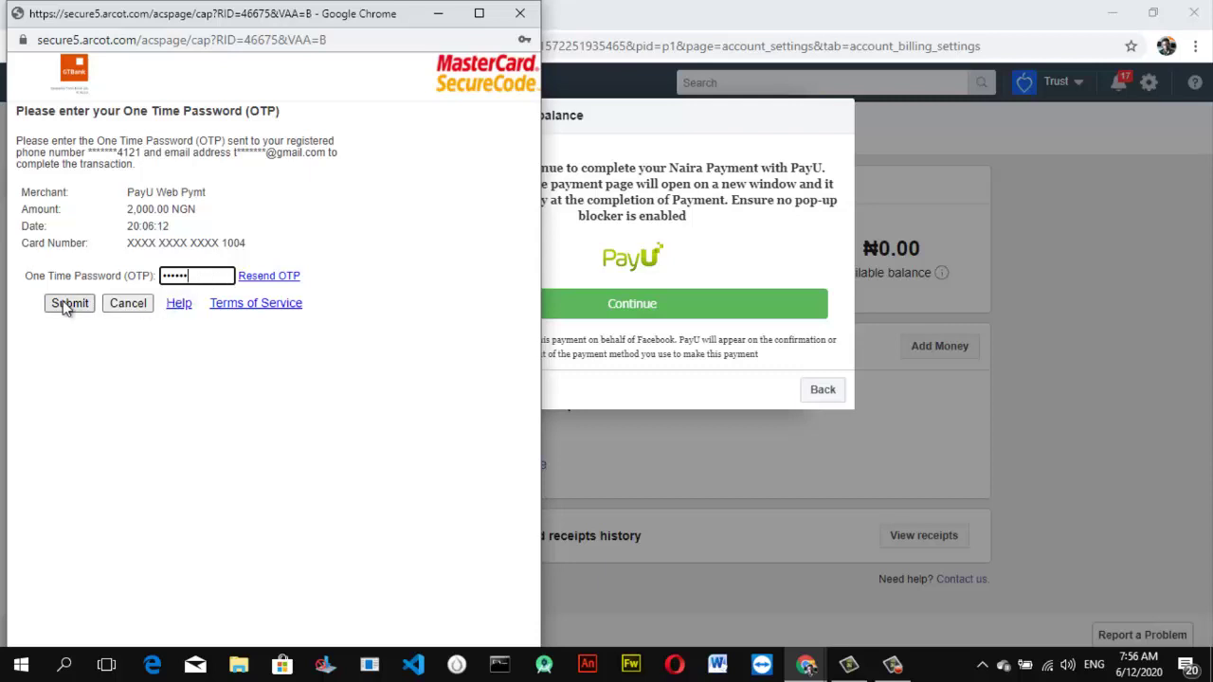
left_click(67, 307)
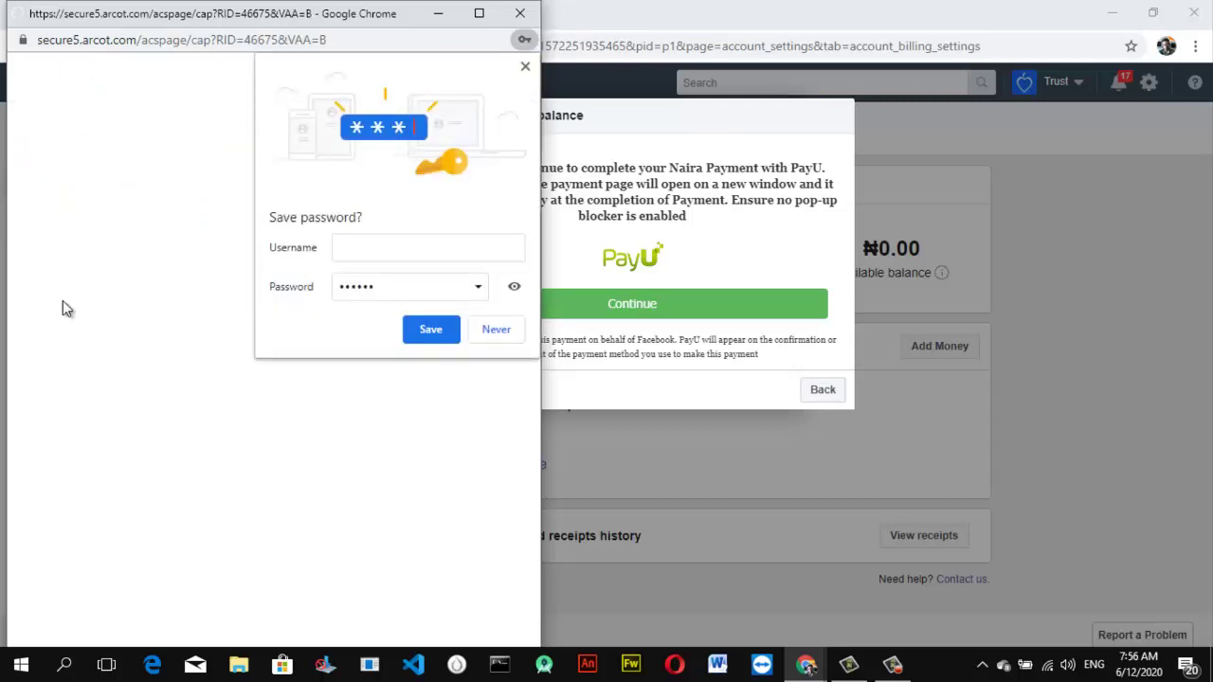
left_click(494, 332)
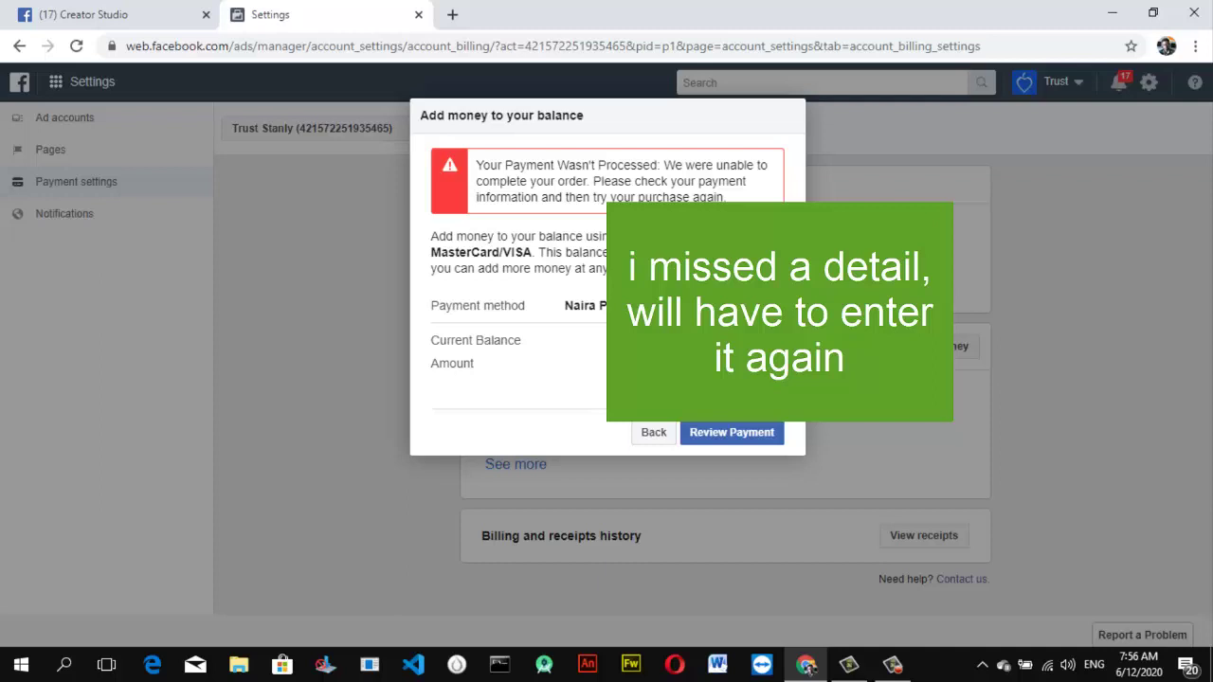
Review and resubmit the ₦2,000.00 Naira Payment with MasterCard/VISA, and open the PayU card payment form again.
left_click(727, 432)
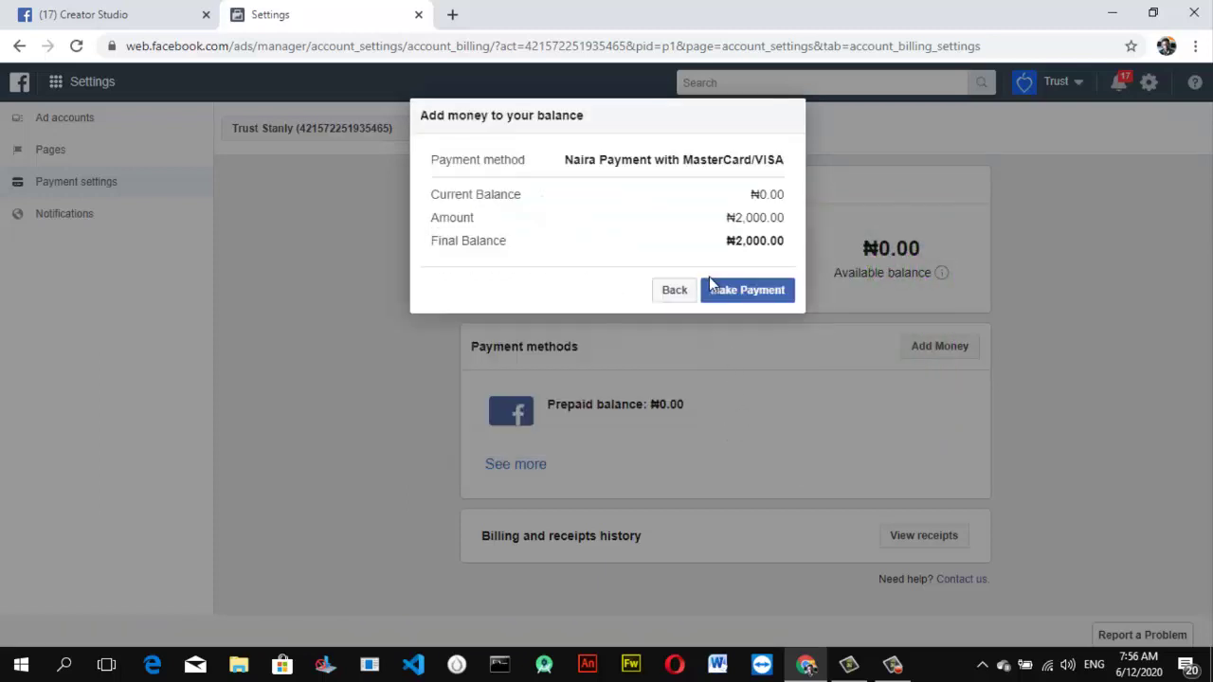
left_click(711, 280)
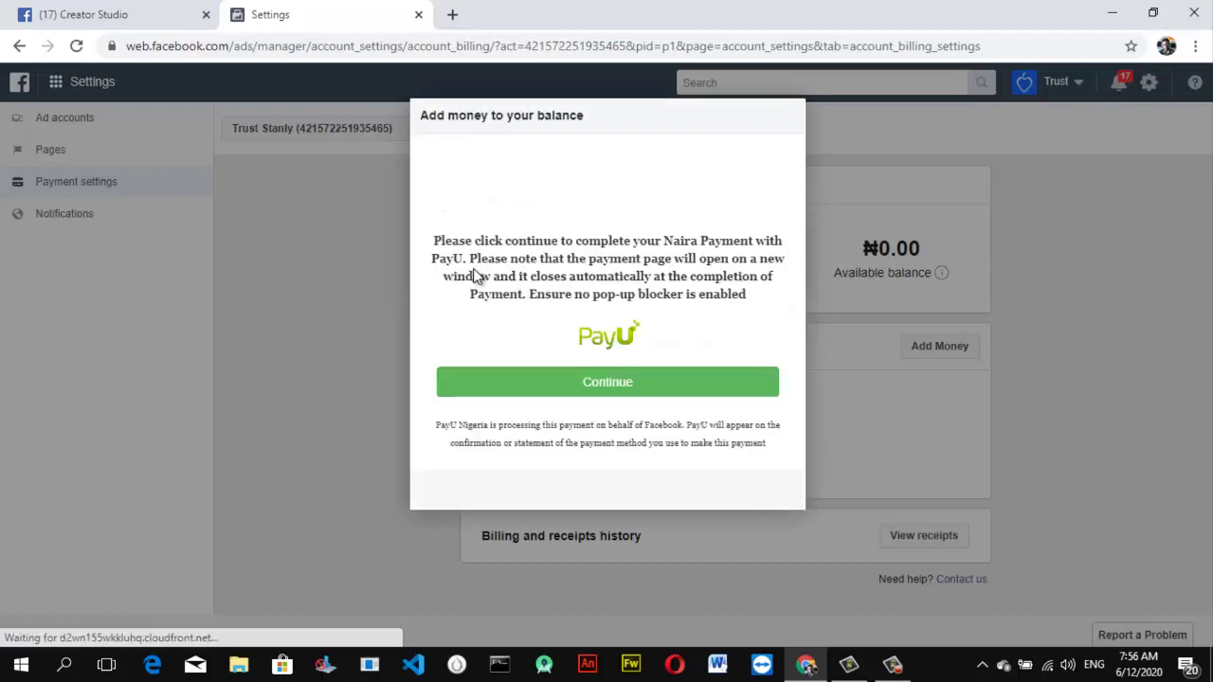
left_click(612, 308)
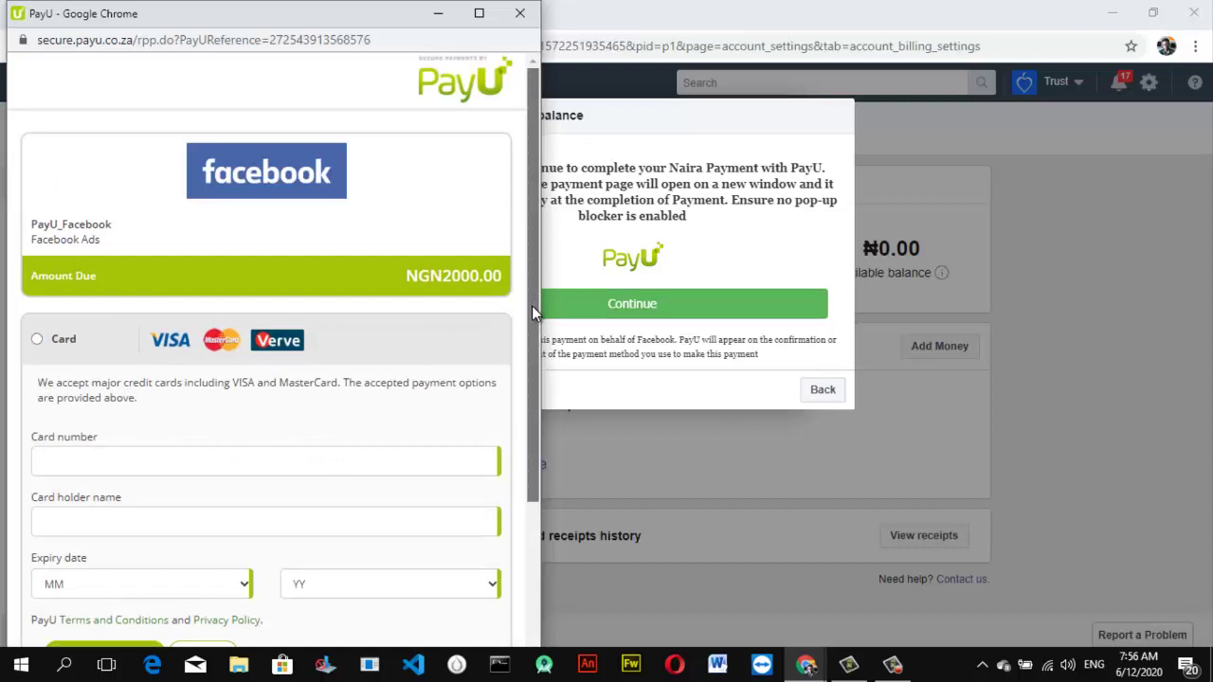
left_click_drag(531, 305, 532, 437)
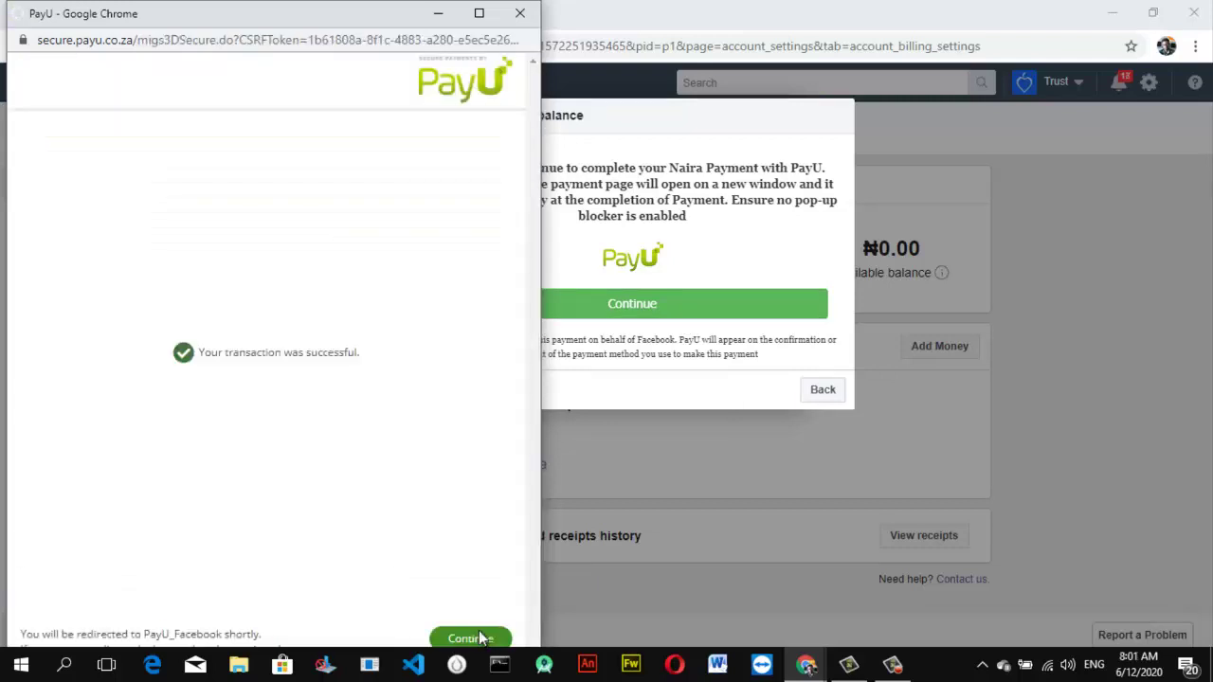
Continue from the PayU transaction page back to Facebook, dismiss the payment confirmation, and check the account's available balance.
left_click(481, 638)
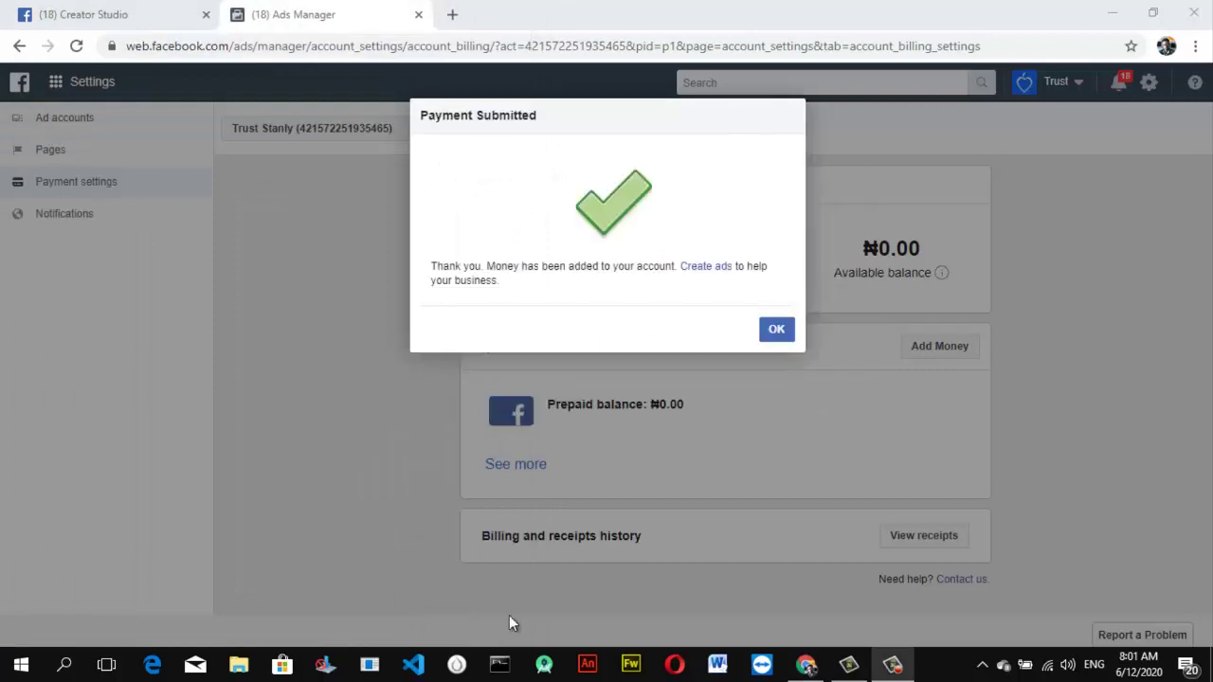
left_click(776, 329)
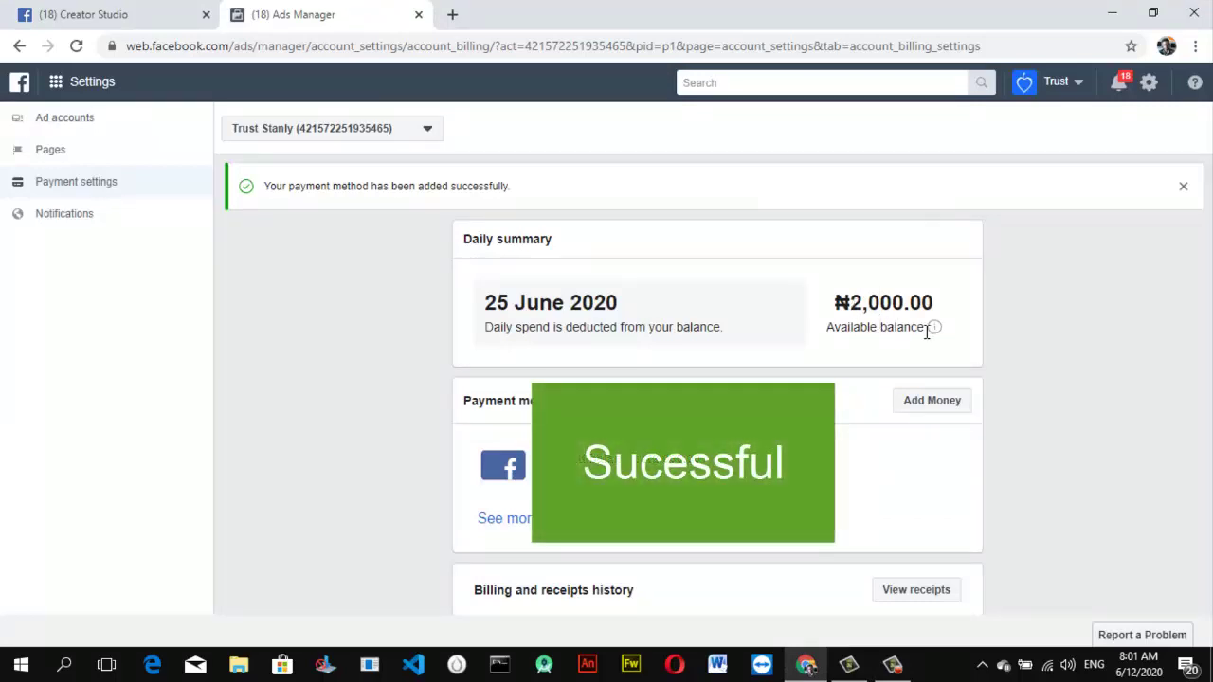
mouse_move(933, 327)
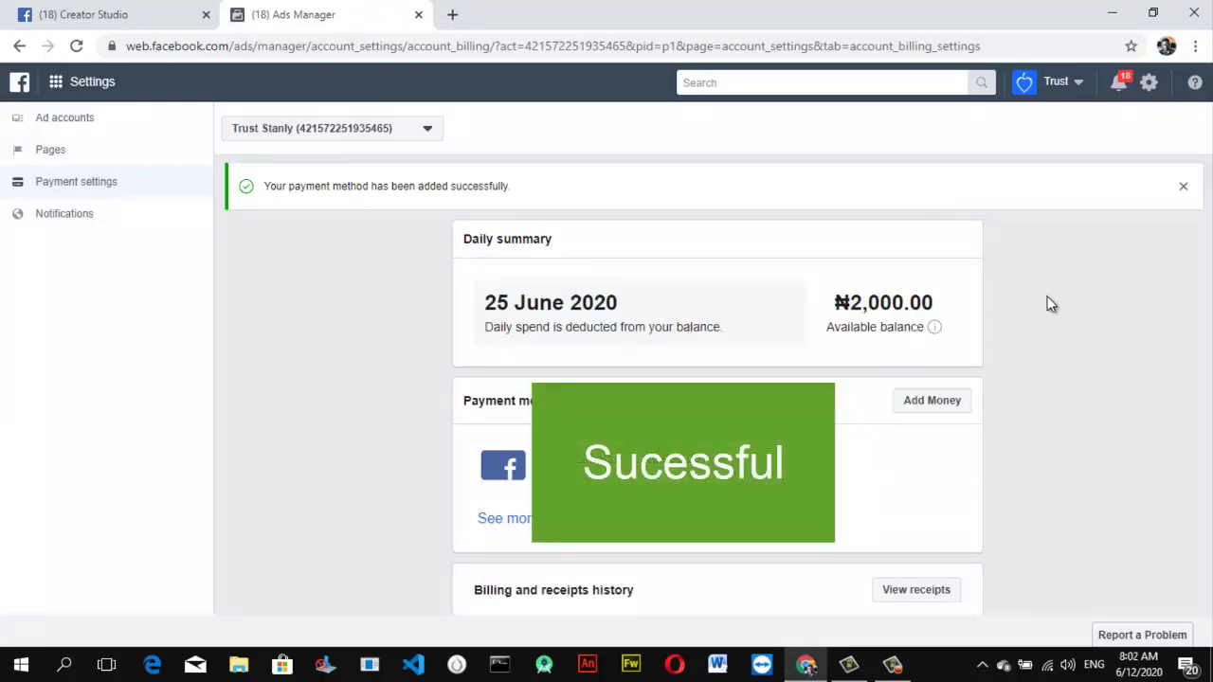